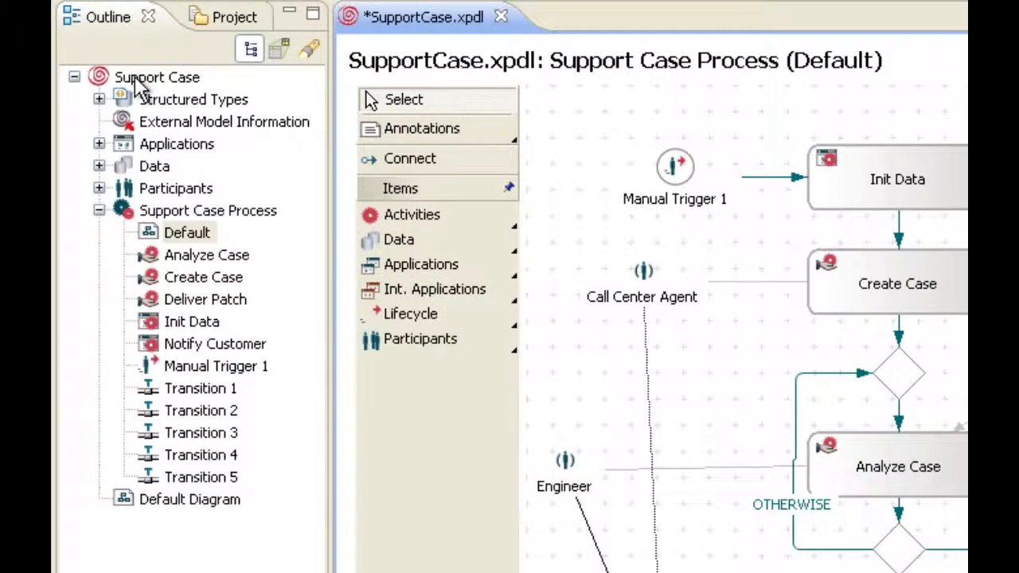
- Add a new simulation configuration in the properties of the Support Case model
{"action": "right_click", "coordinate": [135, 83]}
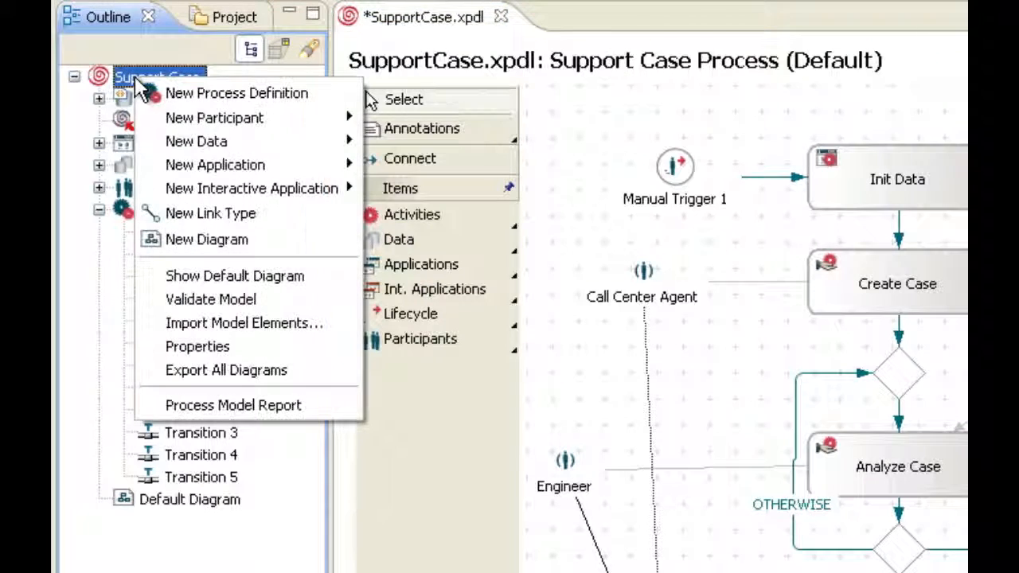
{"action": "left_click", "coordinate": [199, 345]}
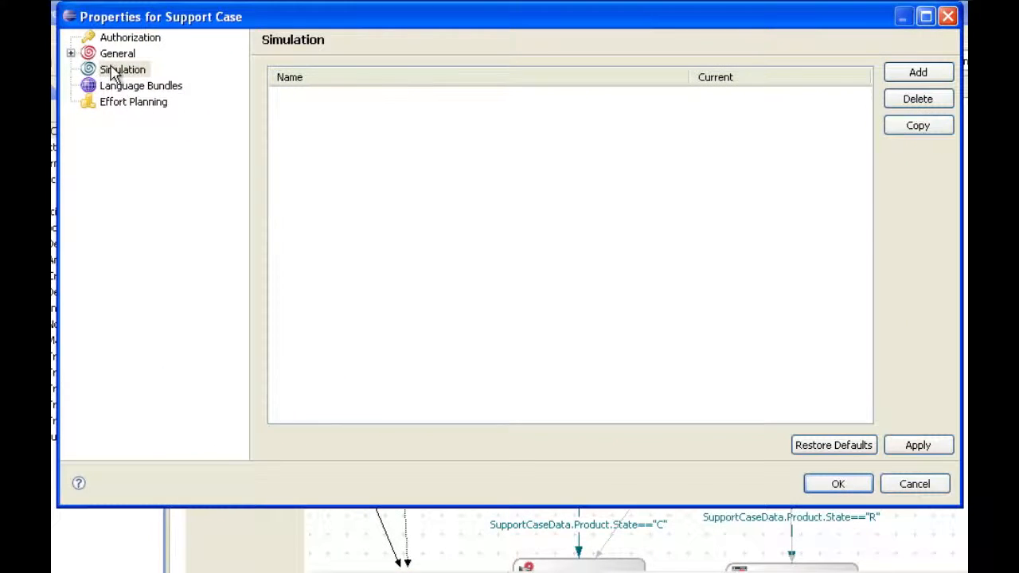
{"action": "left_click", "coordinate": [113, 72]}
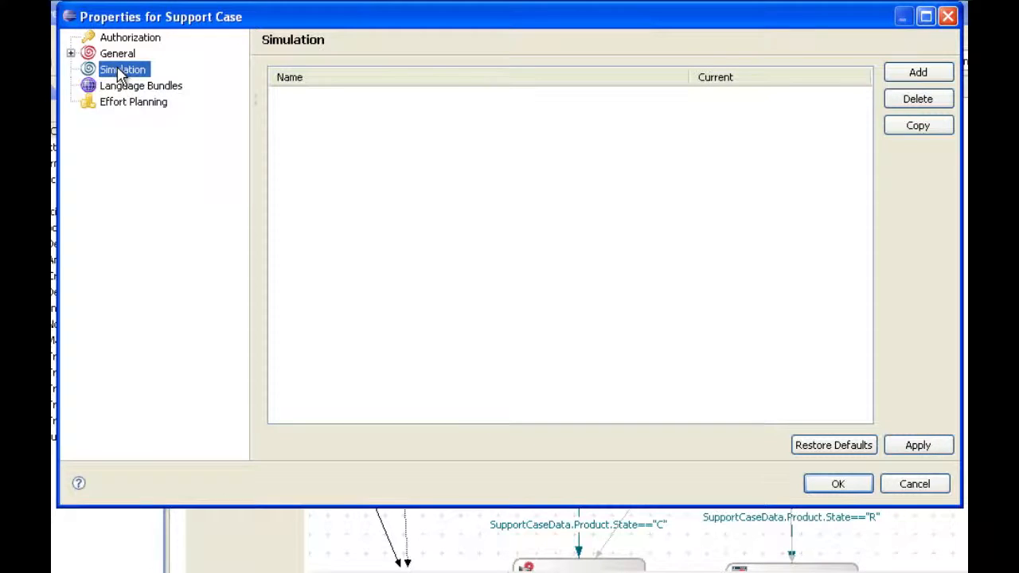
{"action": "left_click", "coordinate": [934, 75]}
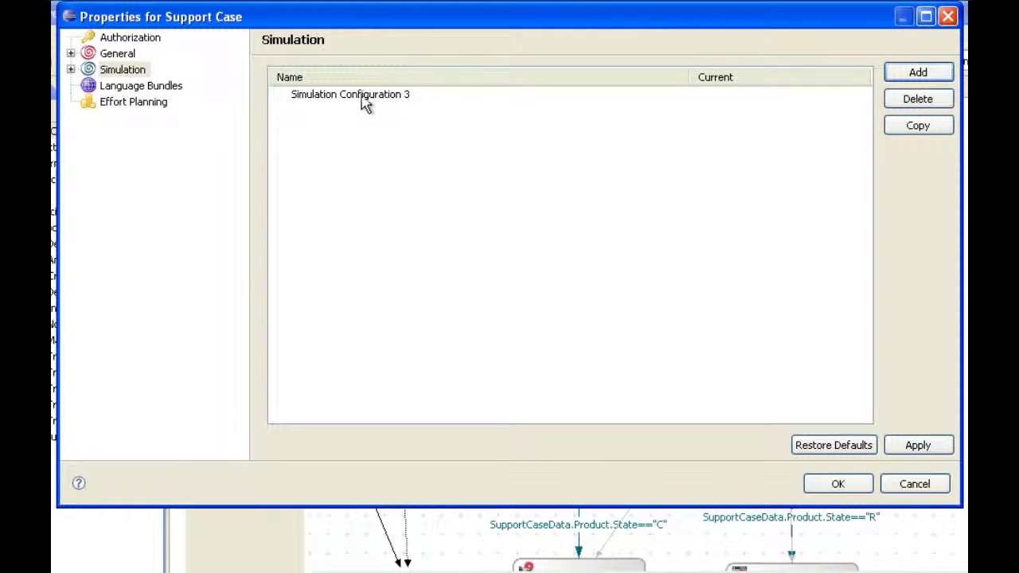
- Rename the newly added simulation configuration as "Helpdesk Simulation Scenario"
{"action": "left_click", "coordinate": [71, 69]}
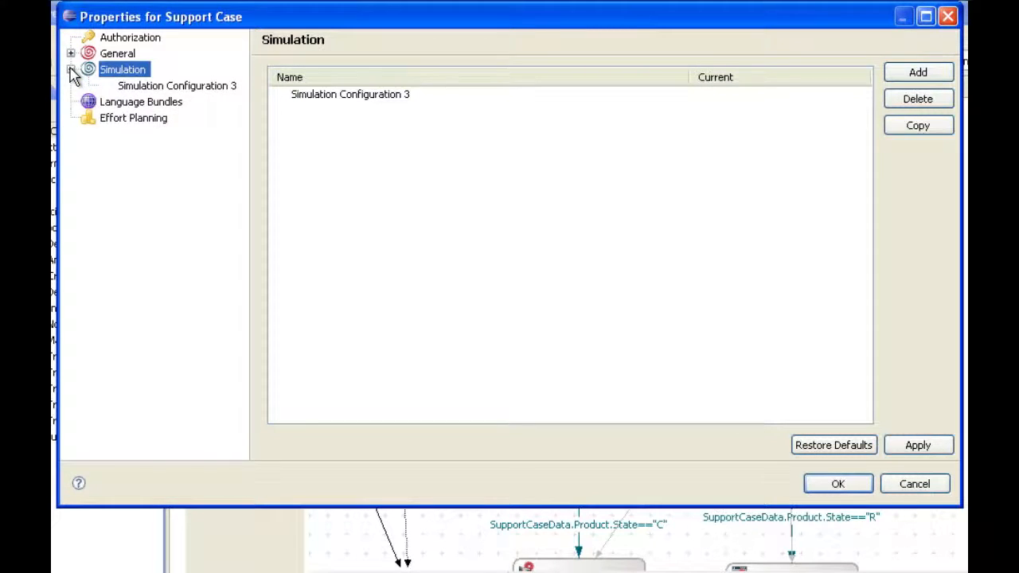
{"action": "left_click", "coordinate": [152, 86]}
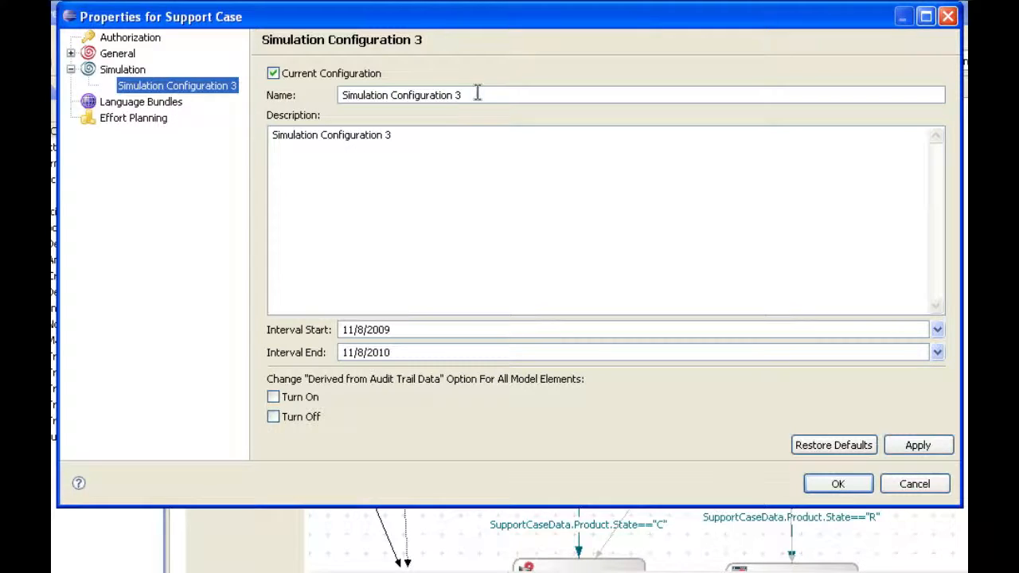
{"action": "left_click_drag", "start_coordinate": [478, 95], "coordinate": [246, 56]}
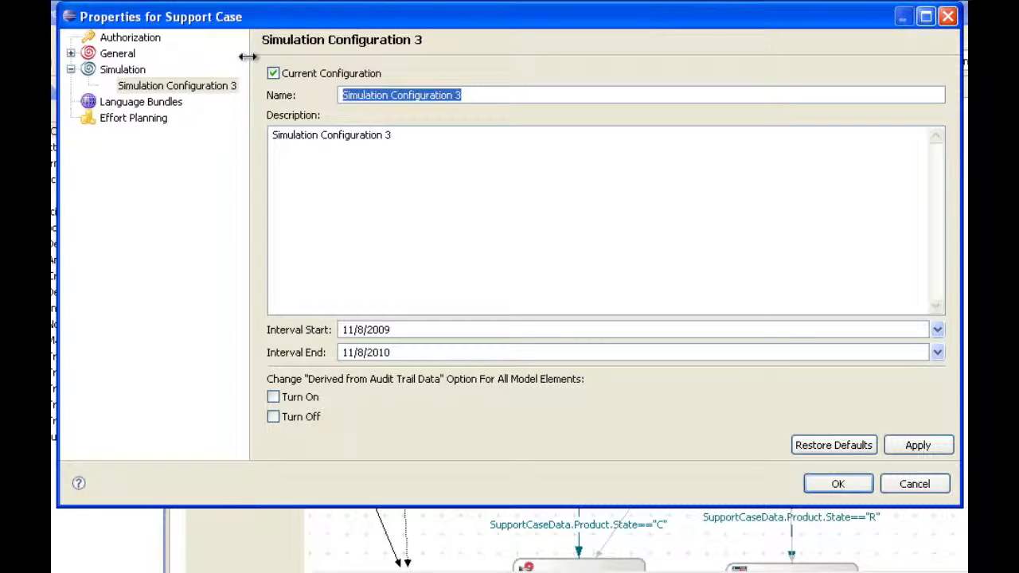
{"action": "type", "text": "Helpdesk Sim"}
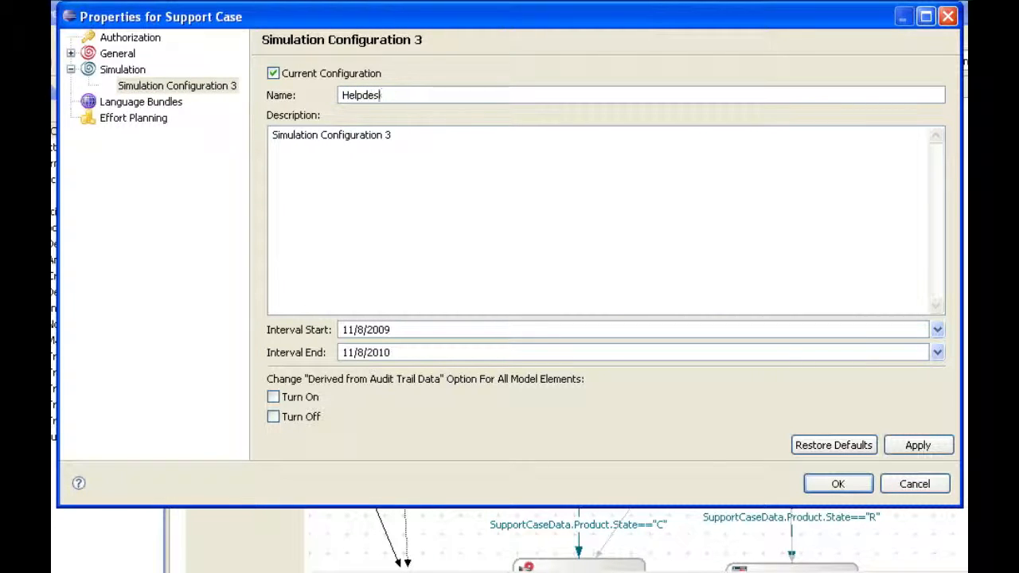
{"action": "type", "text": "ulation Scenario"}
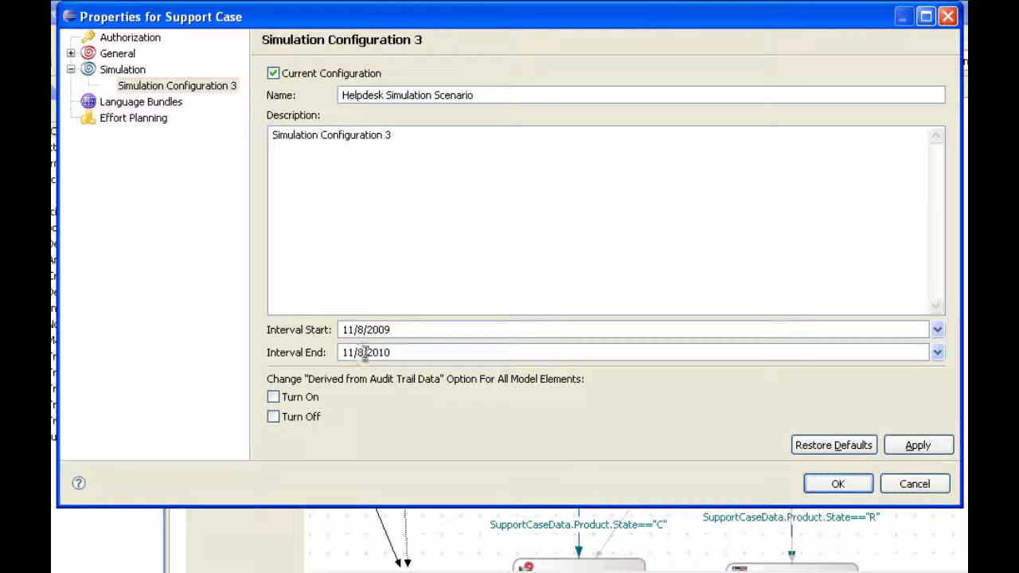
- Set the configuration's interval start to 11/1/2009 and its end to 12/31/2010, and accept the model properties
{"action": "left_click", "coordinate": [938, 330]}
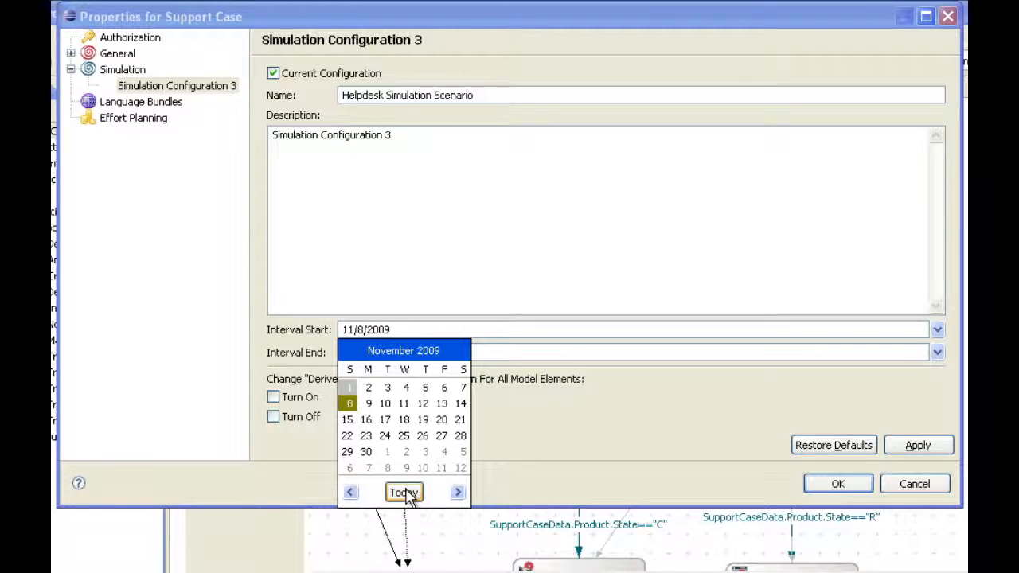
{"action": "left_click", "coordinate": [350, 388]}
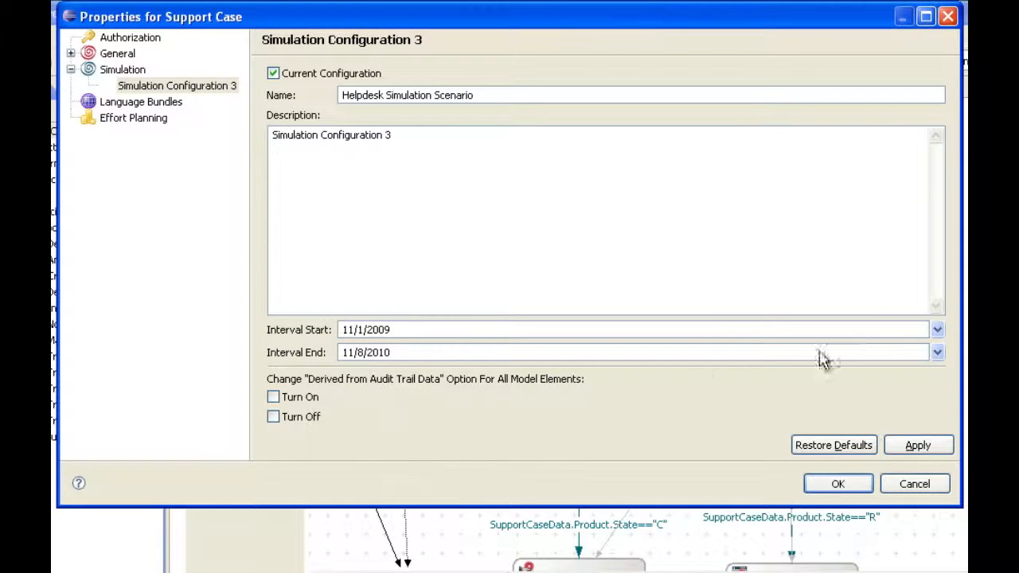
{"action": "left_click", "coordinate": [937, 352]}
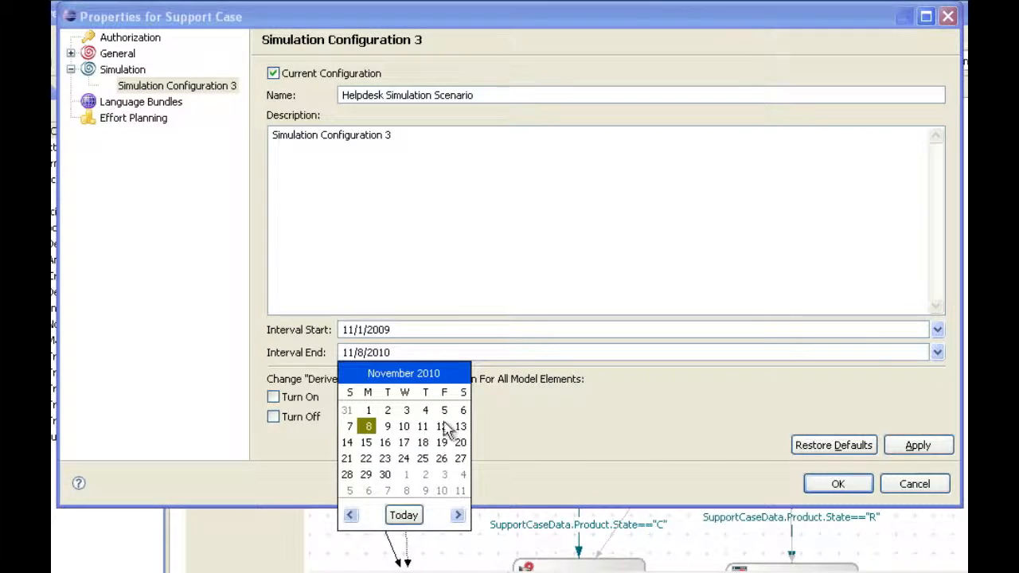
{"action": "left_click", "coordinate": [458, 515]}
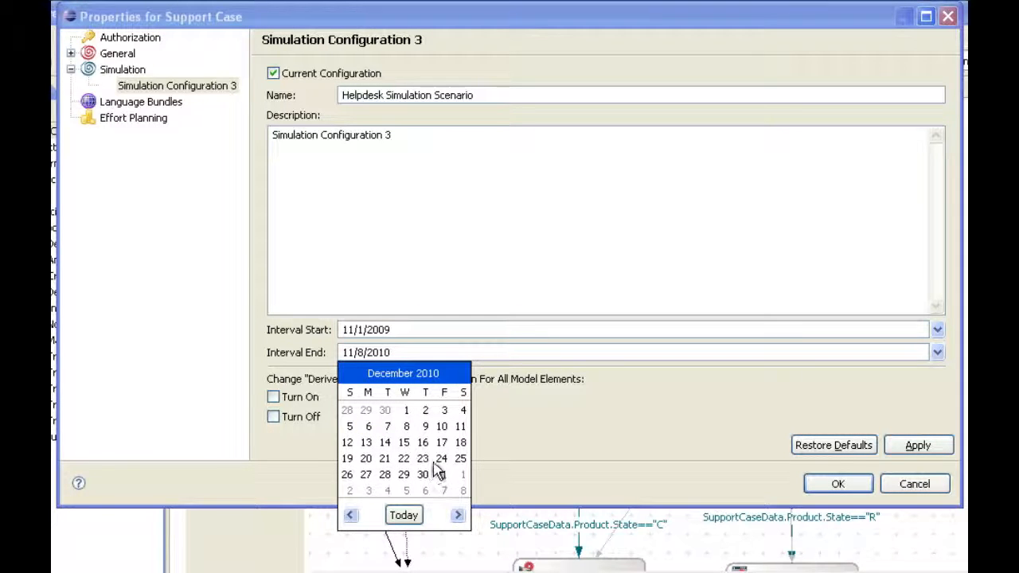
{"action": "left_click", "coordinate": [442, 474]}
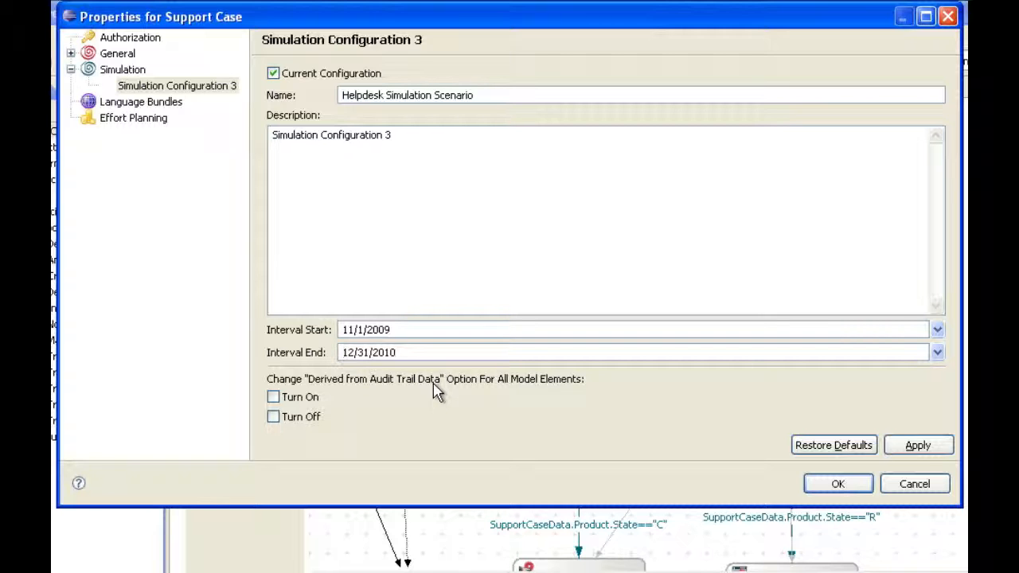
{"action": "left_click", "coordinate": [850, 489]}
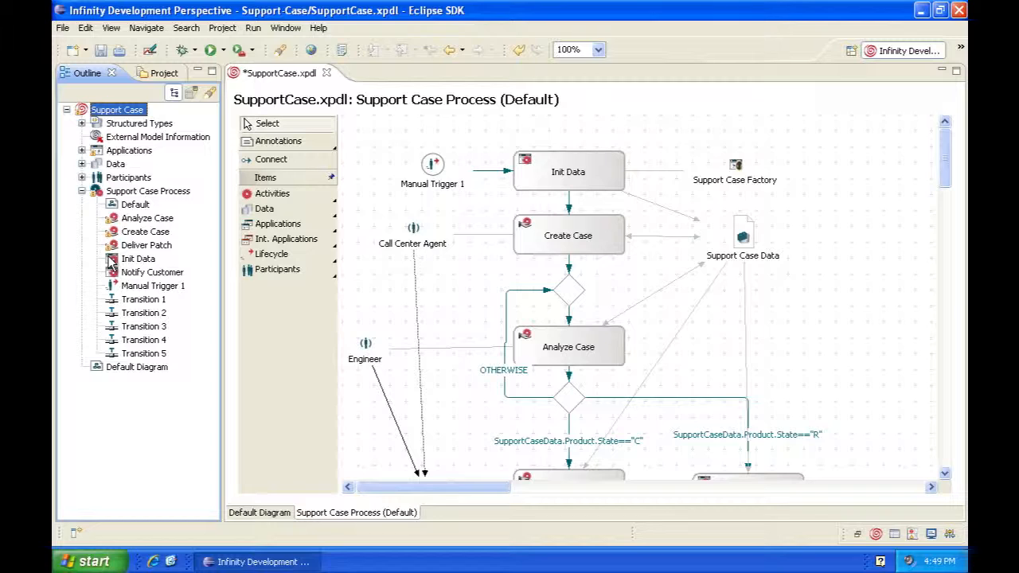
- Open the simulation arrival distribution settings in the properties of the Support Case Process
{"action": "right_click", "coordinate": [155, 192]}
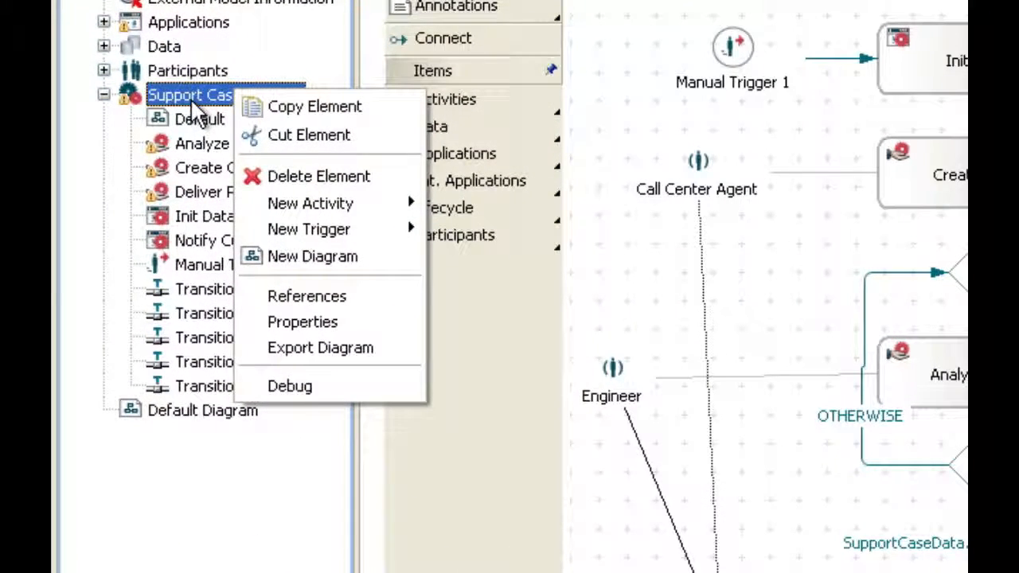
{"action": "left_click", "coordinate": [325, 322]}
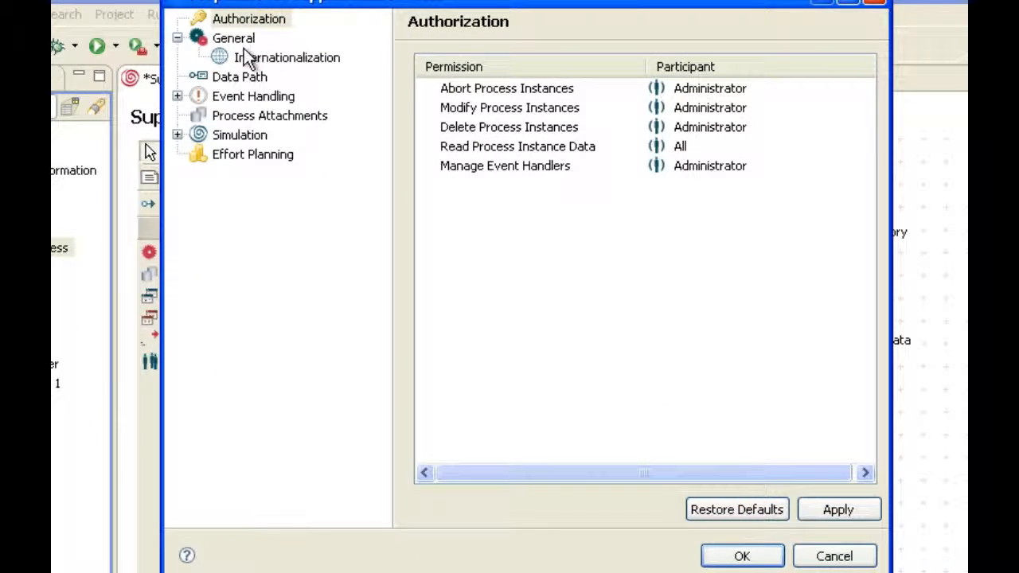
{"action": "left_click", "coordinate": [247, 144]}
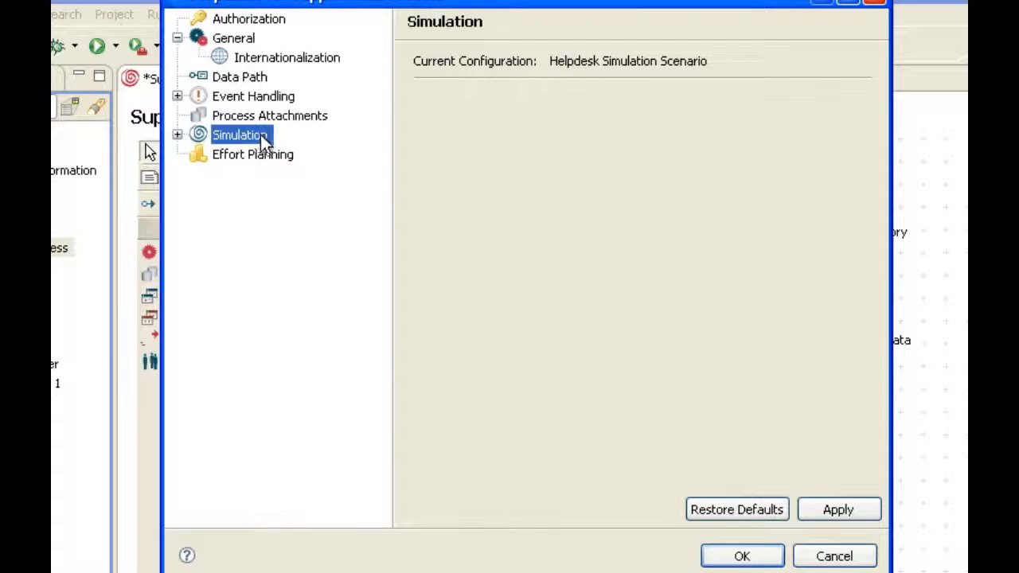
{"action": "left_click", "coordinate": [177, 135]}
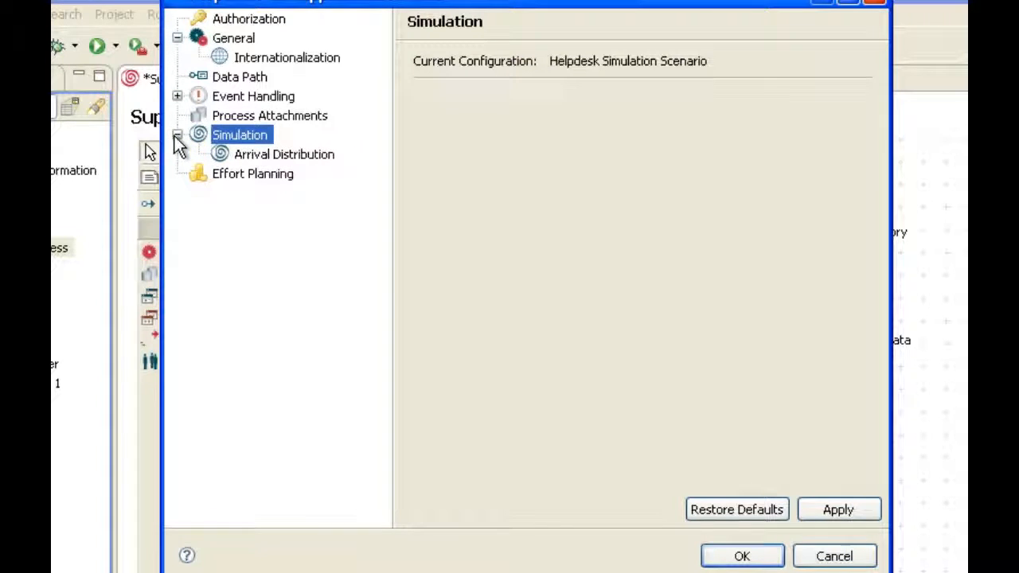
{"action": "left_click", "coordinate": [274, 153]}
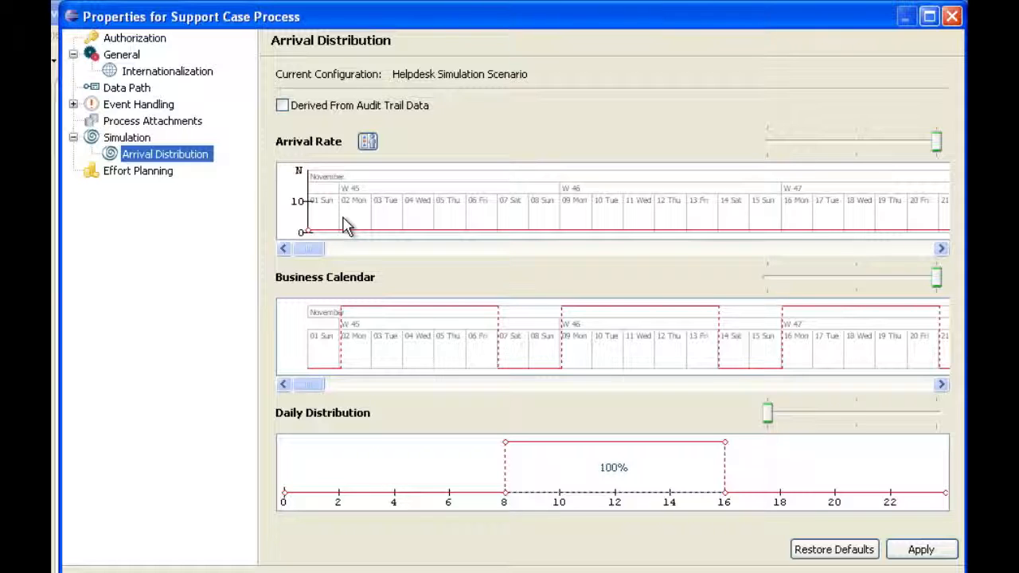
- Switch Tuesday 3 November to a non-working day in the business calendar and back to a working day
{"action": "left_click", "coordinate": [388, 363]}
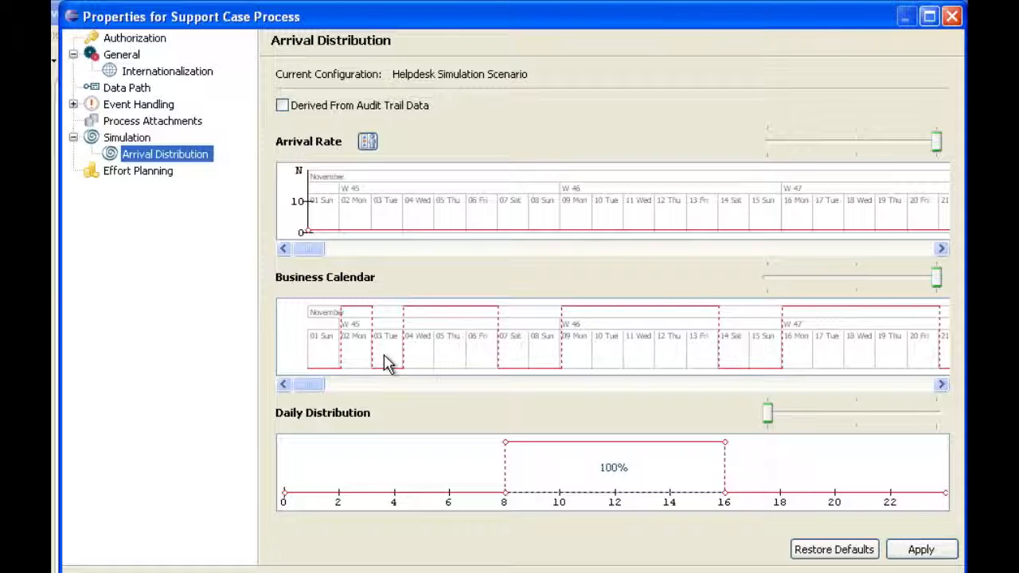
{"action": "left_click", "coordinate": [386, 362]}
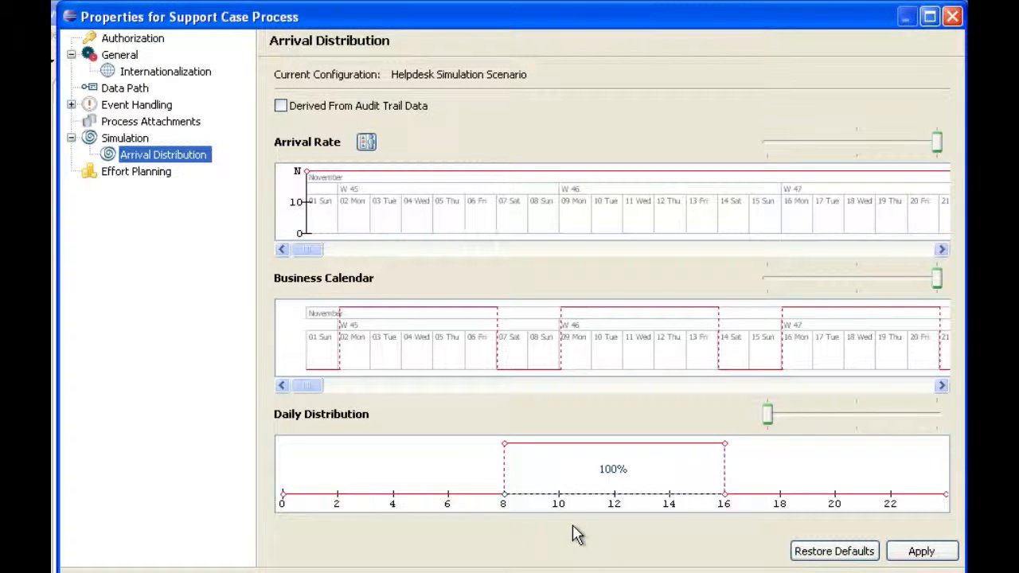
- Split the 8 to 16 daily distribution around 12 o'clock, lower the roughly one-hour middle section to about 4%, and save the process properties
{"action": "double_click", "coordinate": [609, 442]}
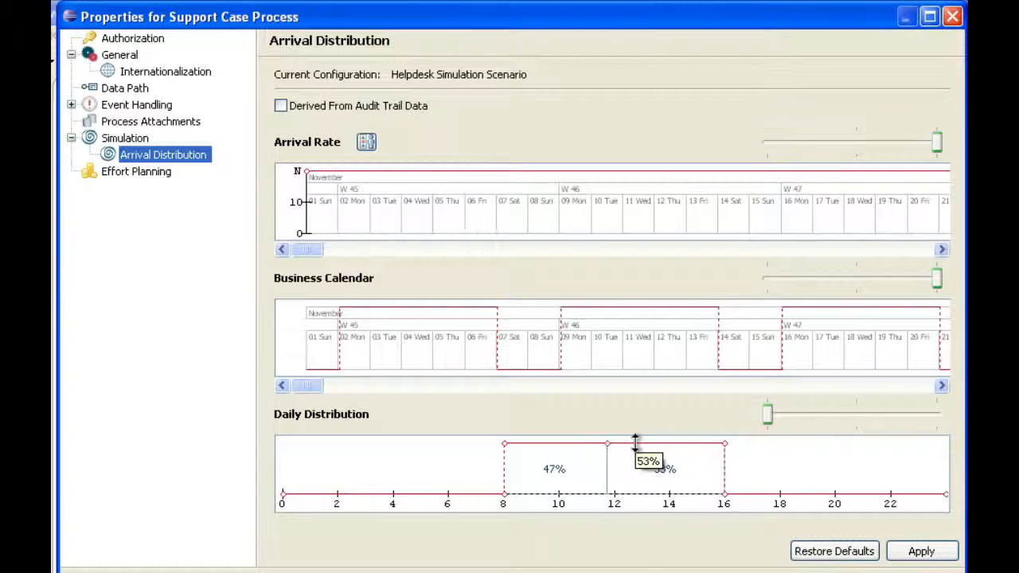
{"action": "double_click", "coordinate": [636, 443]}
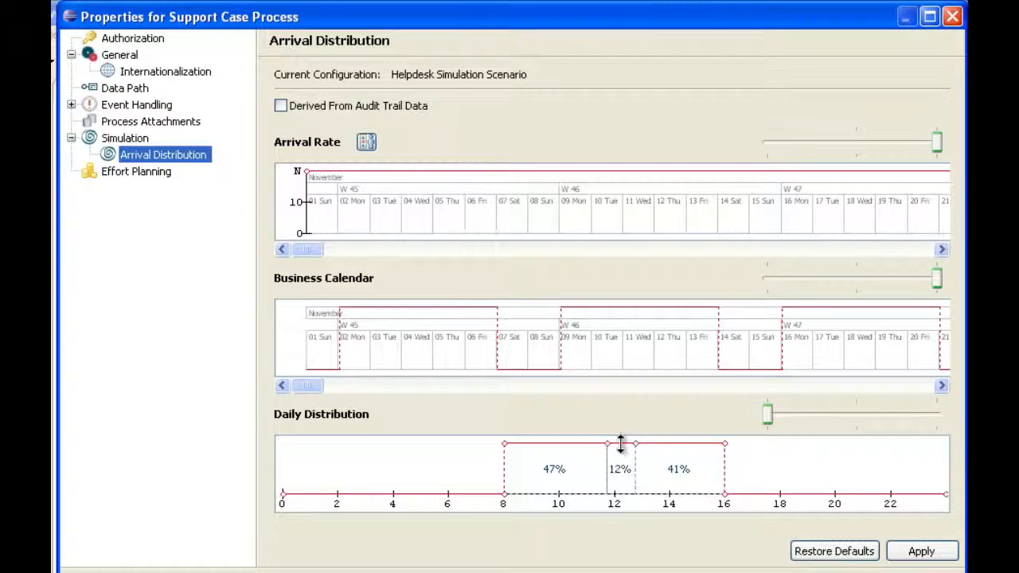
{"action": "left_click_drag", "start_coordinate": [618, 443], "coordinate": [620, 477]}
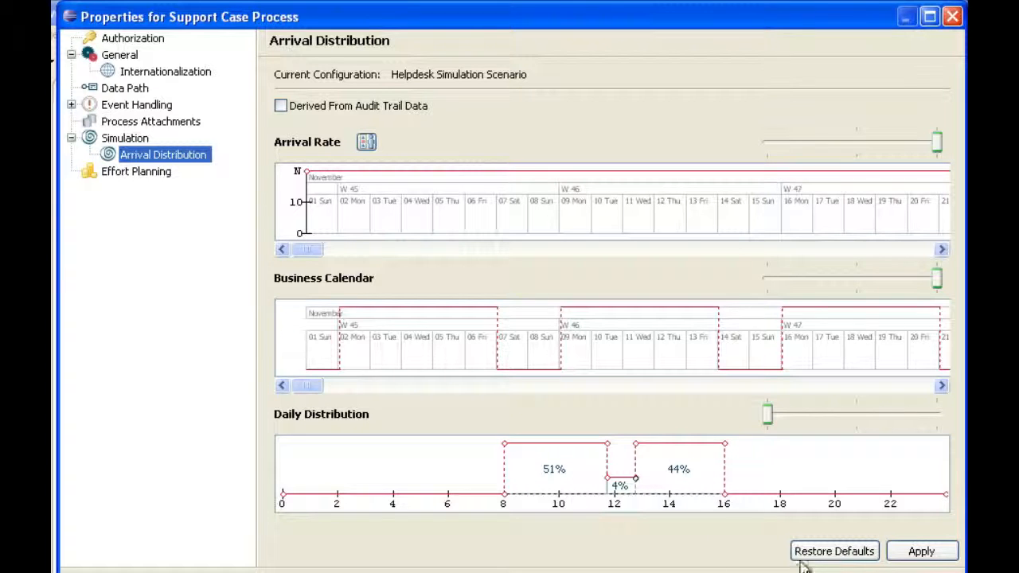
{"action": "left_click", "coordinate": [911, 555]}
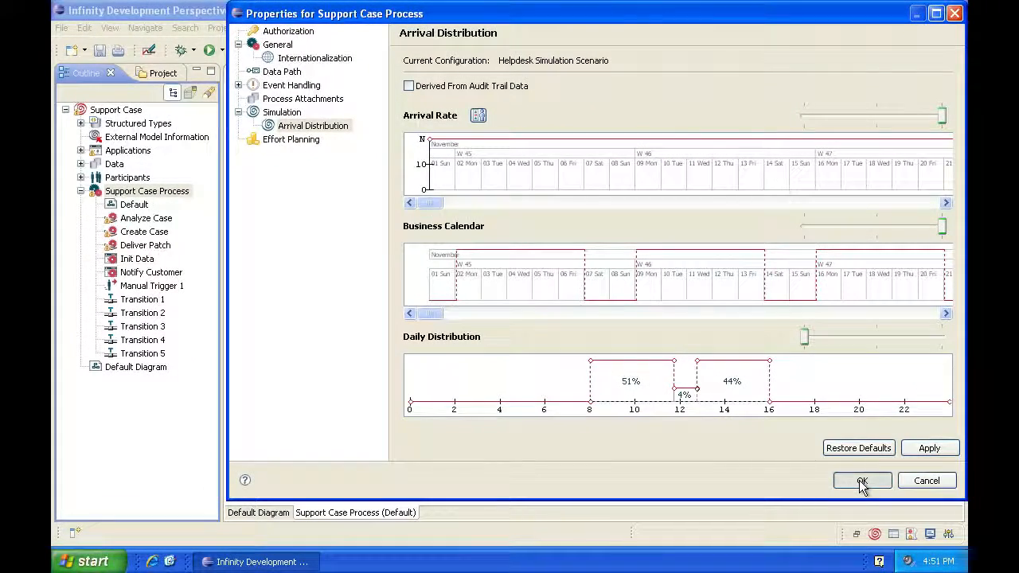
{"action": "left_click", "coordinate": [859, 480]}
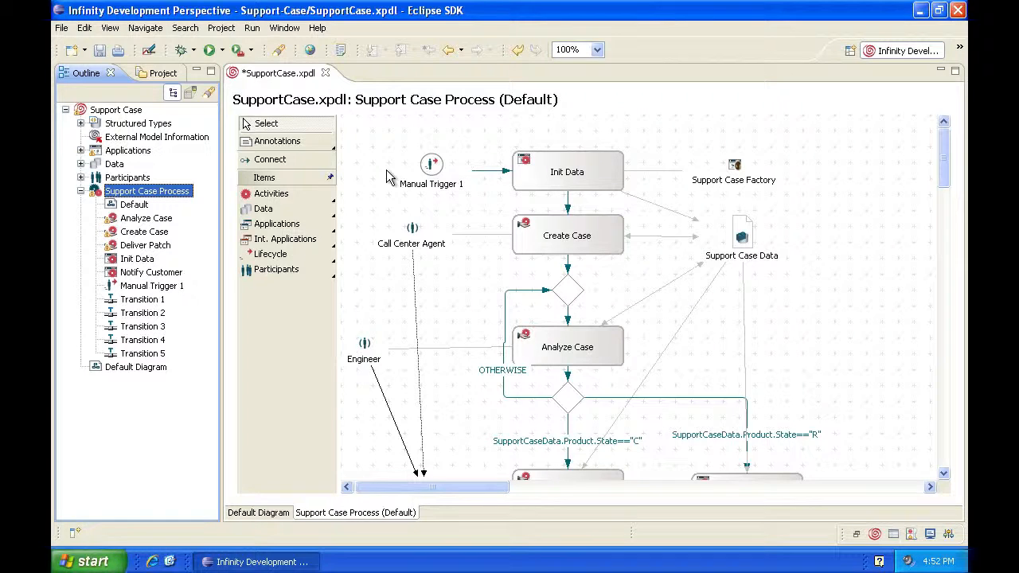
- View the simulation settings in the properties of the Init Data activity
{"action": "right_click", "coordinate": [533, 185]}
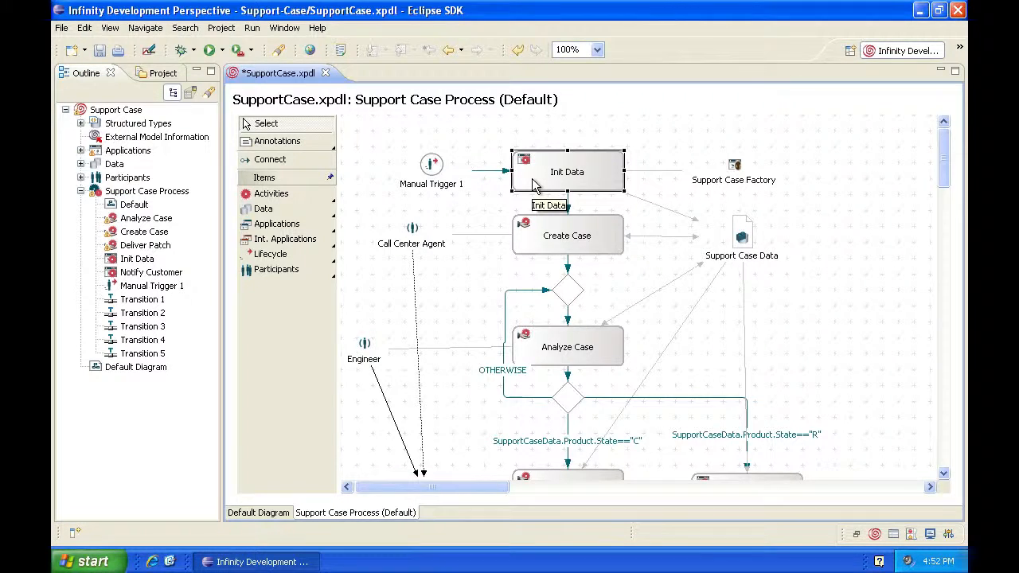
{"action": "left_click", "coordinate": [570, 362]}
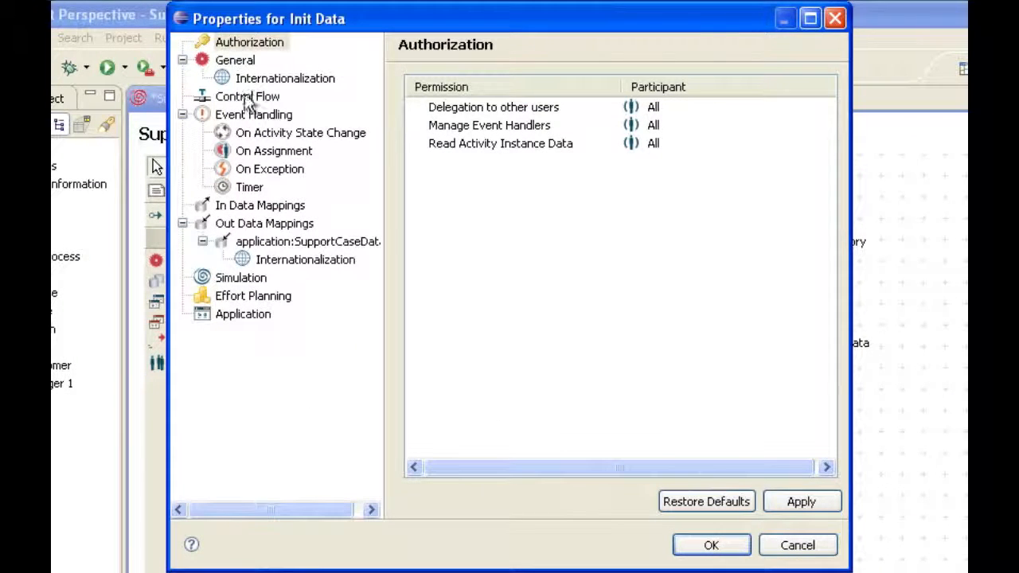
{"action": "left_click", "coordinate": [241, 280]}
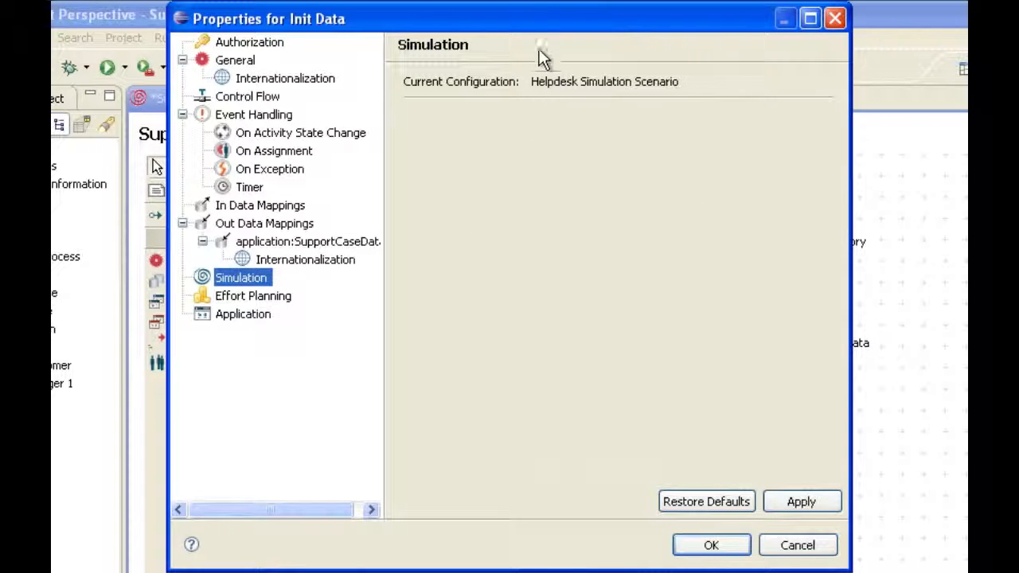
{"action": "left_click_drag", "start_coordinate": [533, 24], "coordinate": [273, 82]}
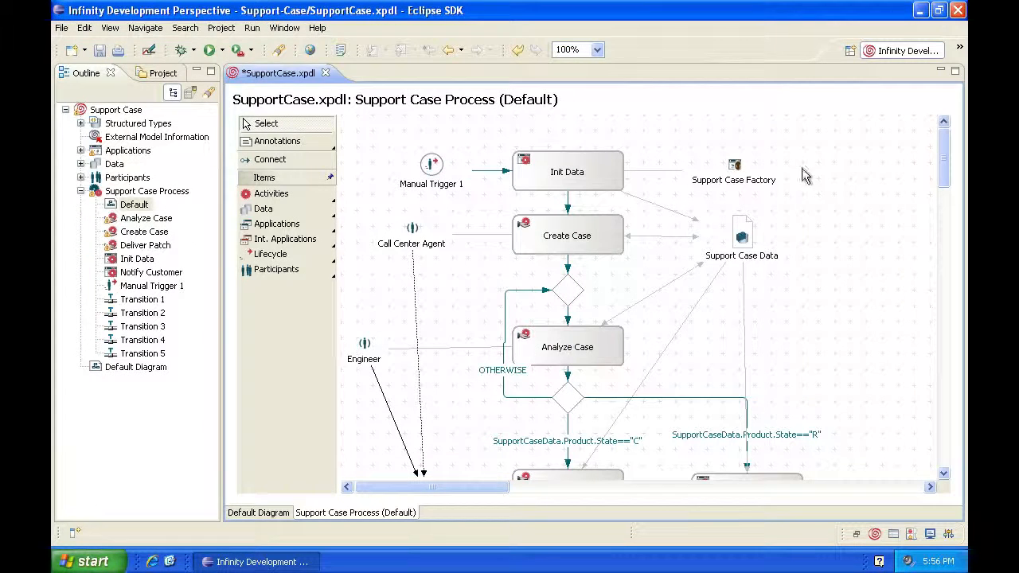
- Open the simulation availability settings in the properties of the Support Case Factory application
{"action": "double_click", "coordinate": [736, 167]}
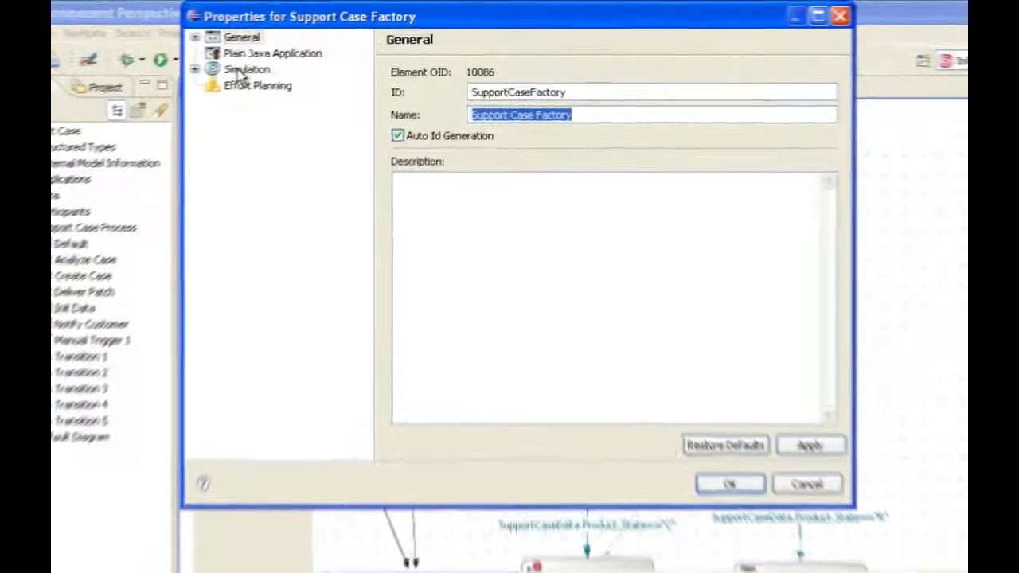
{"action": "left_click", "coordinate": [251, 62]}
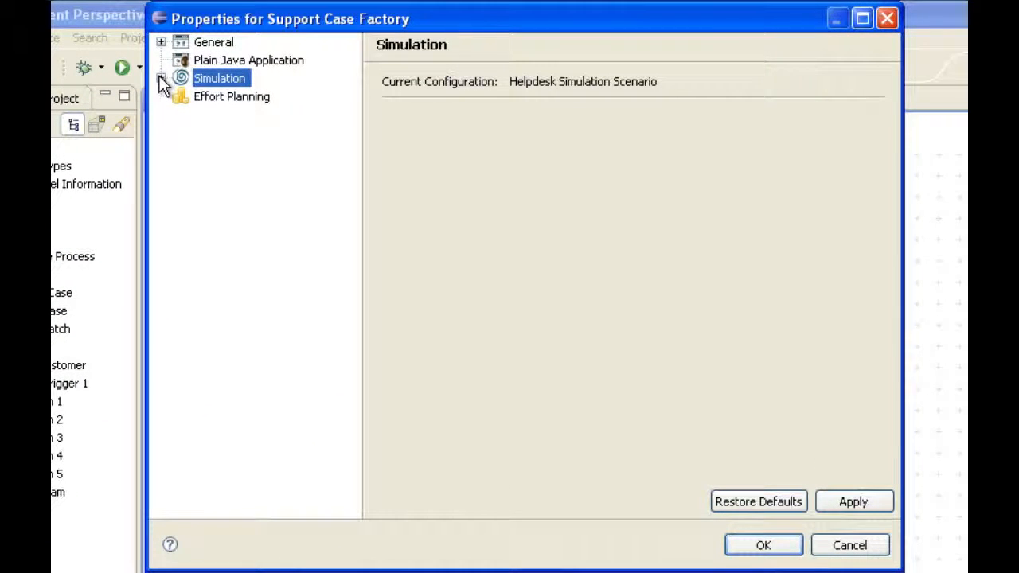
{"action": "left_click", "coordinate": [161, 78]}
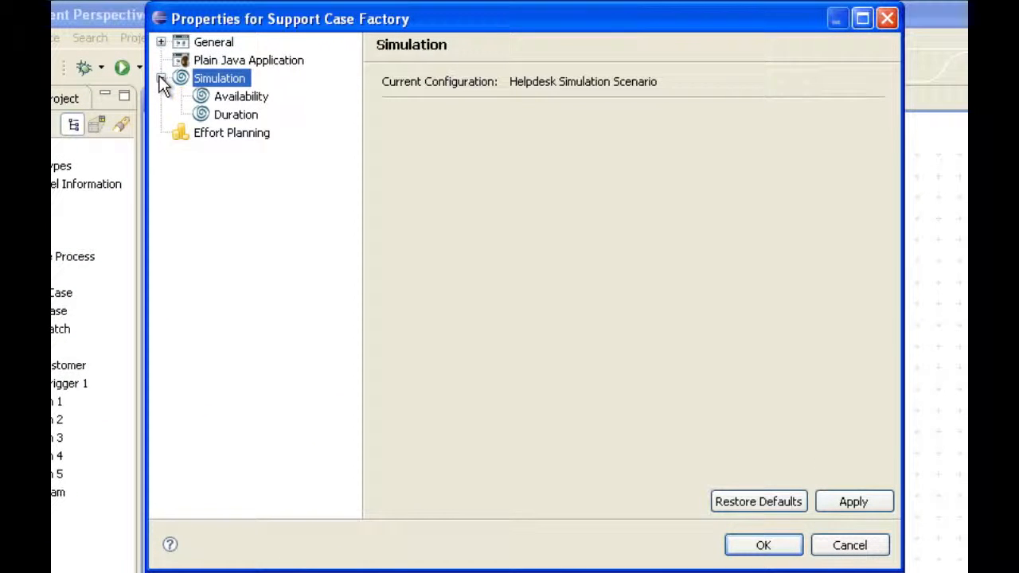
{"action": "left_click", "coordinate": [260, 98]}
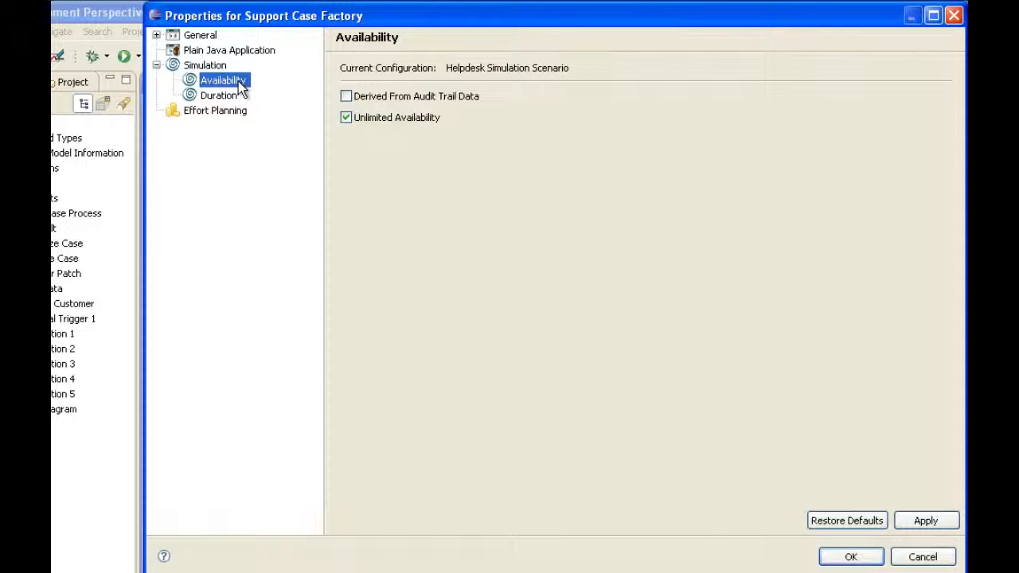
- Limit the Support Case Factory's availability to 10 resources, and switch it back to unlimited availability
{"action": "left_click", "coordinate": [347, 120]}
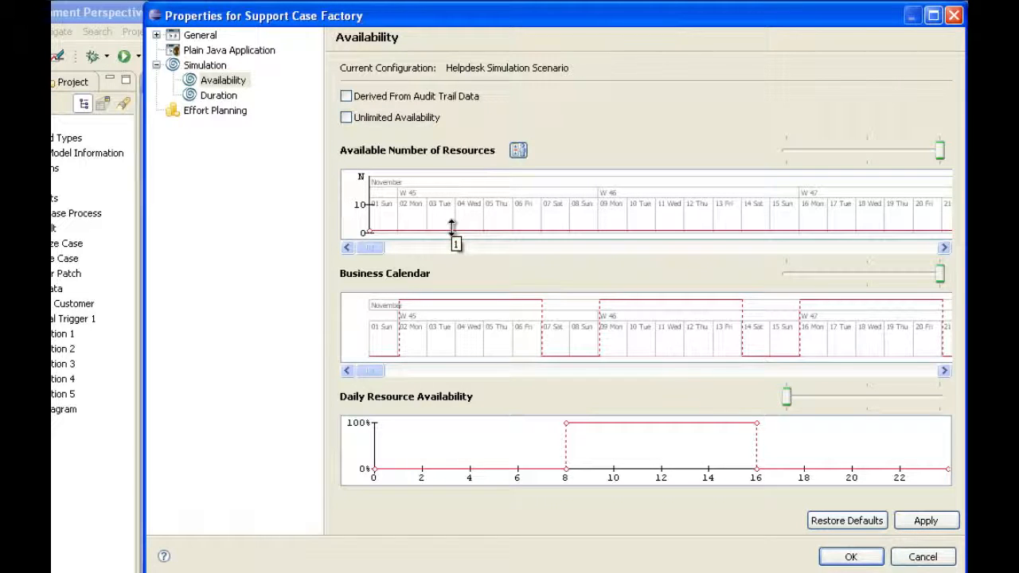
{"action": "left_click_drag", "start_coordinate": [452, 228], "coordinate": [452, 201]}
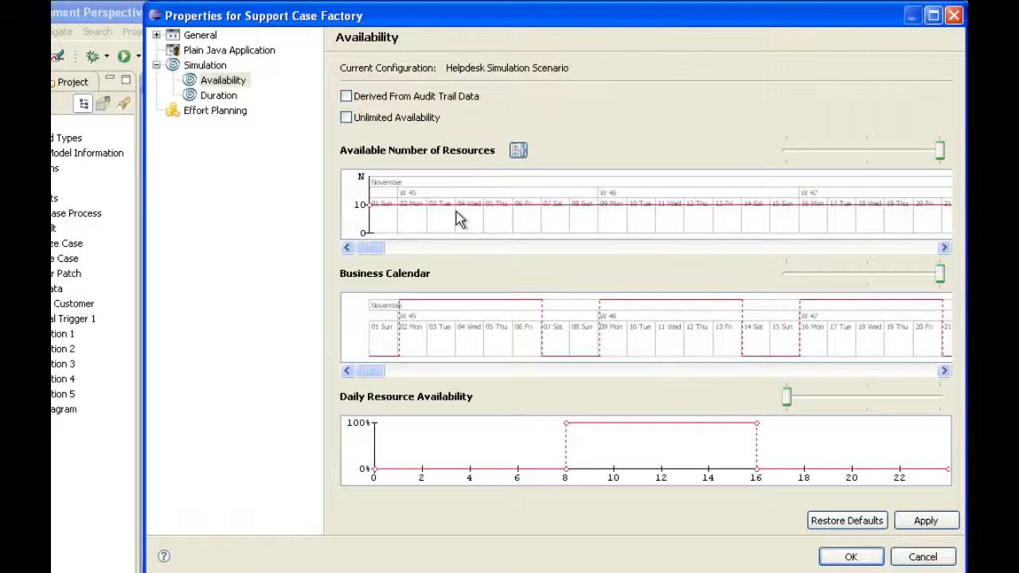
{"action": "left_click", "coordinate": [346, 120]}
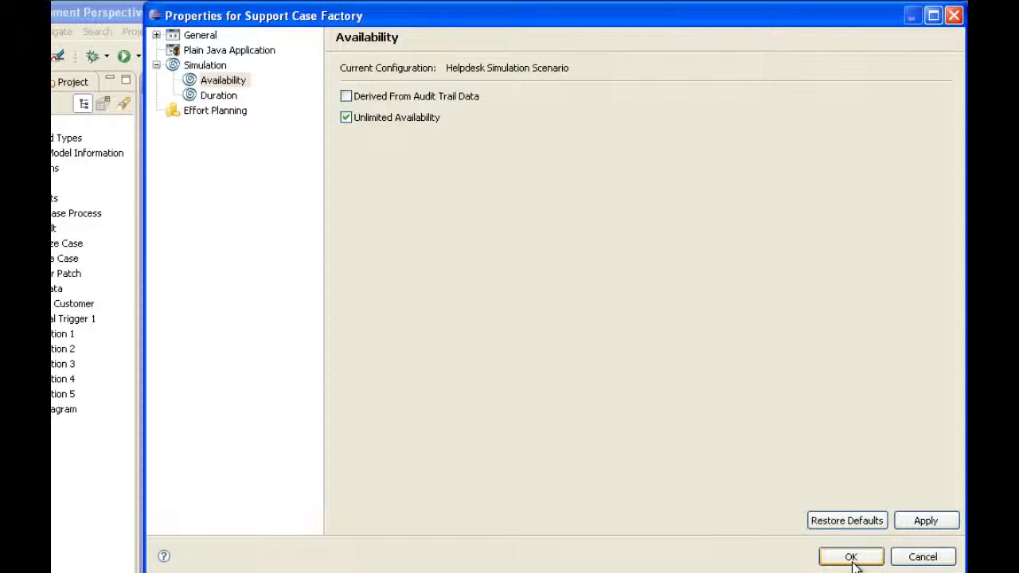
- Try a uniform distribution for the Support Case Factory's simulation duration, and change it to a Gaussian distribution
{"action": "left_click", "coordinate": [218, 94]}
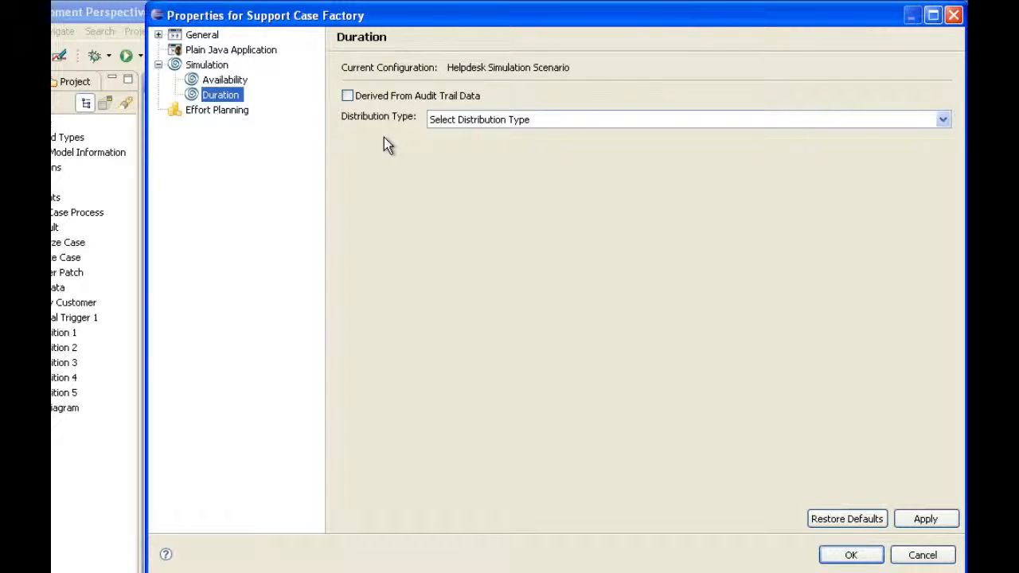
{"action": "left_click", "coordinate": [554, 120]}
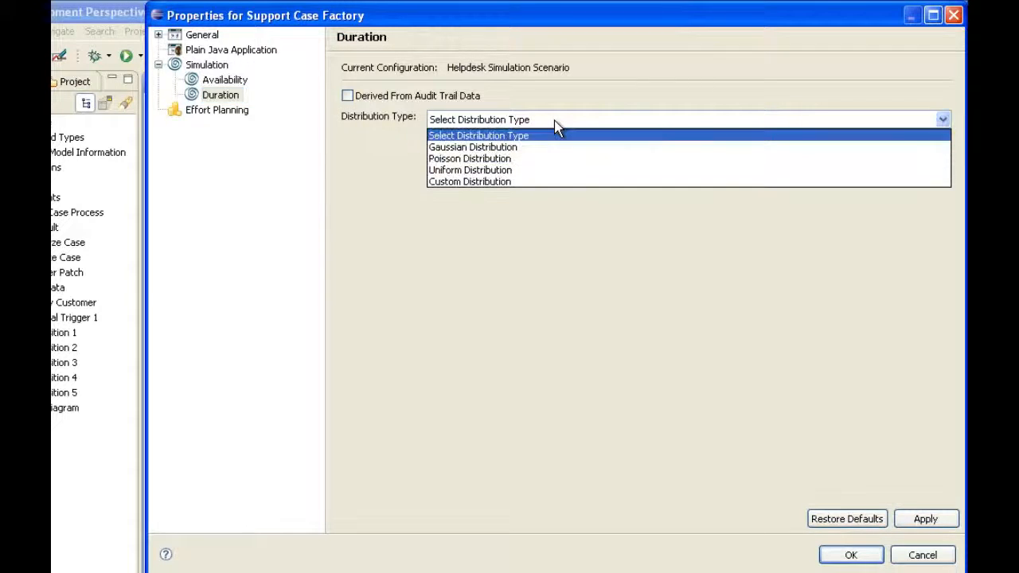
{"action": "left_click", "coordinate": [542, 169]}
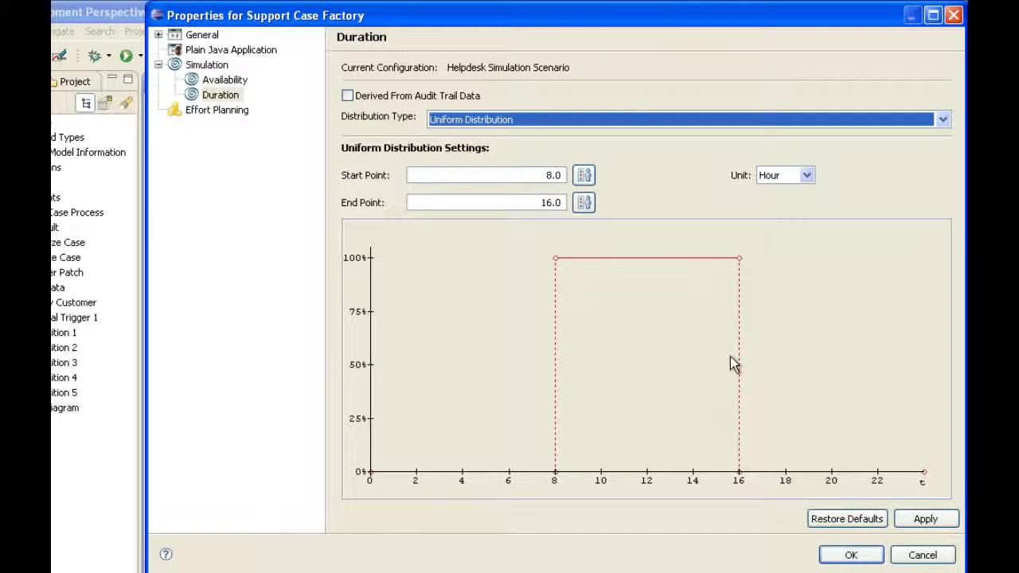
{"action": "left_click", "coordinate": [580, 121]}
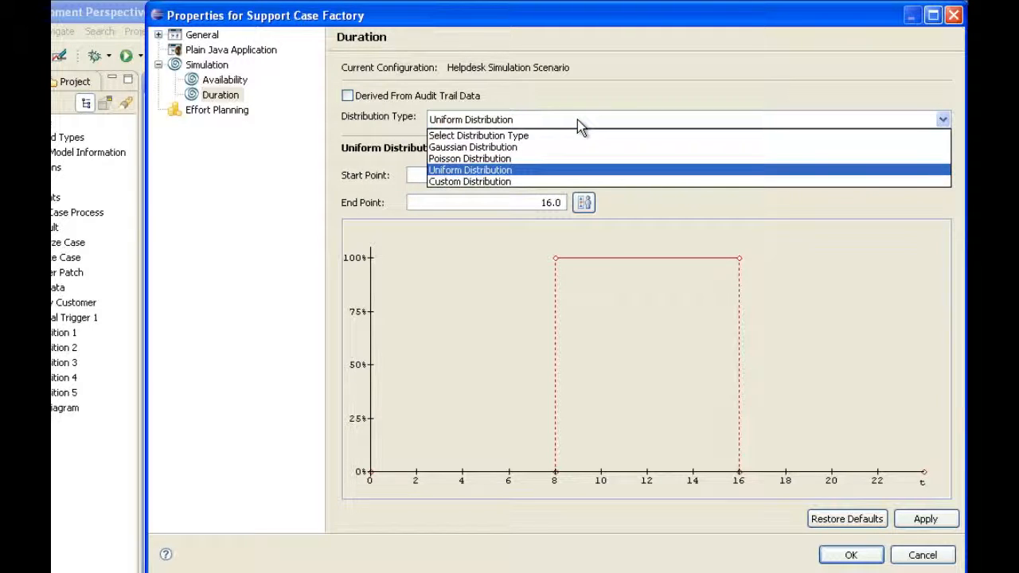
{"action": "left_click", "coordinate": [537, 148]}
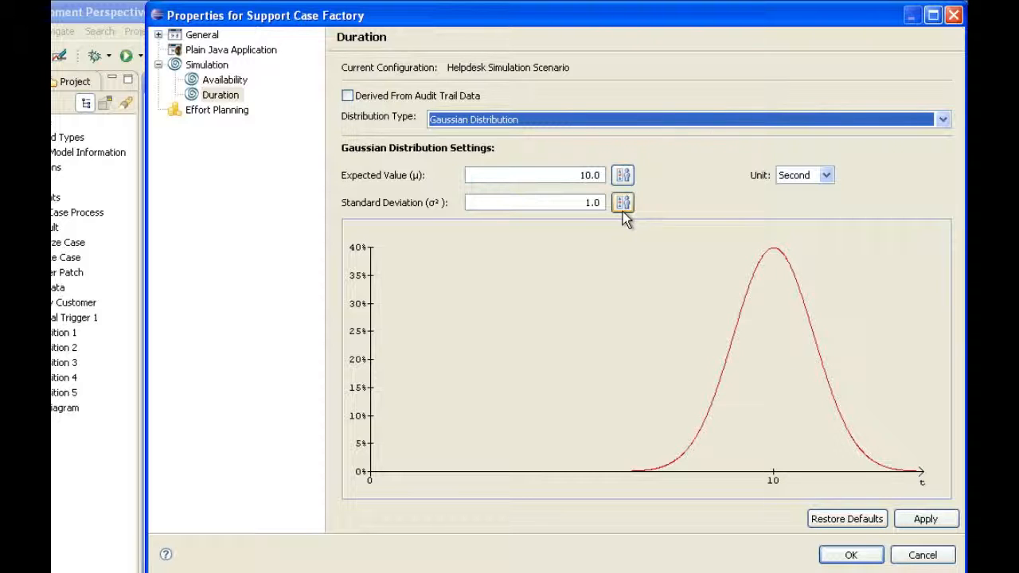
{"action": "left_click", "coordinate": [691, 121]}
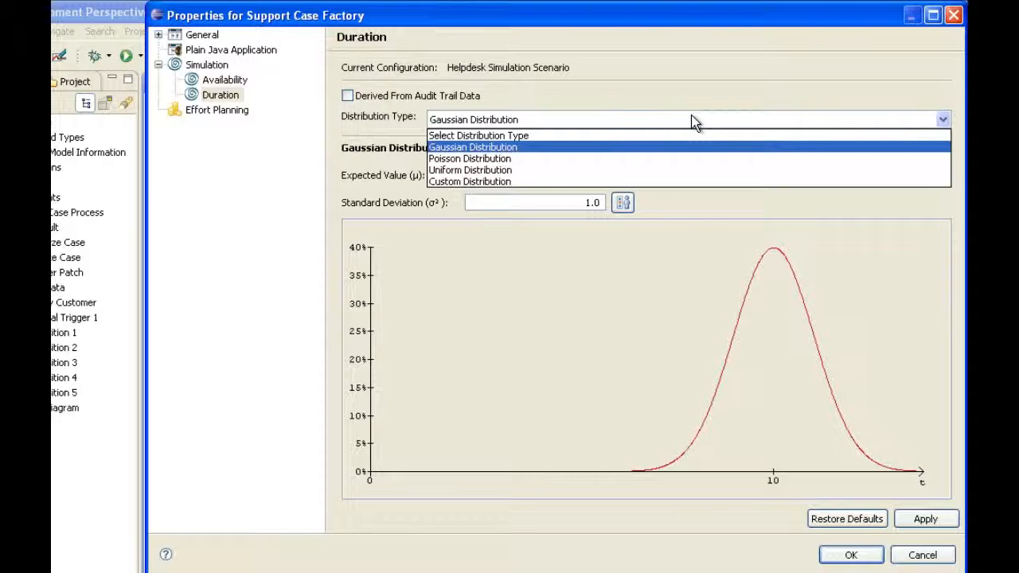
{"action": "left_click", "coordinate": [692, 120]}
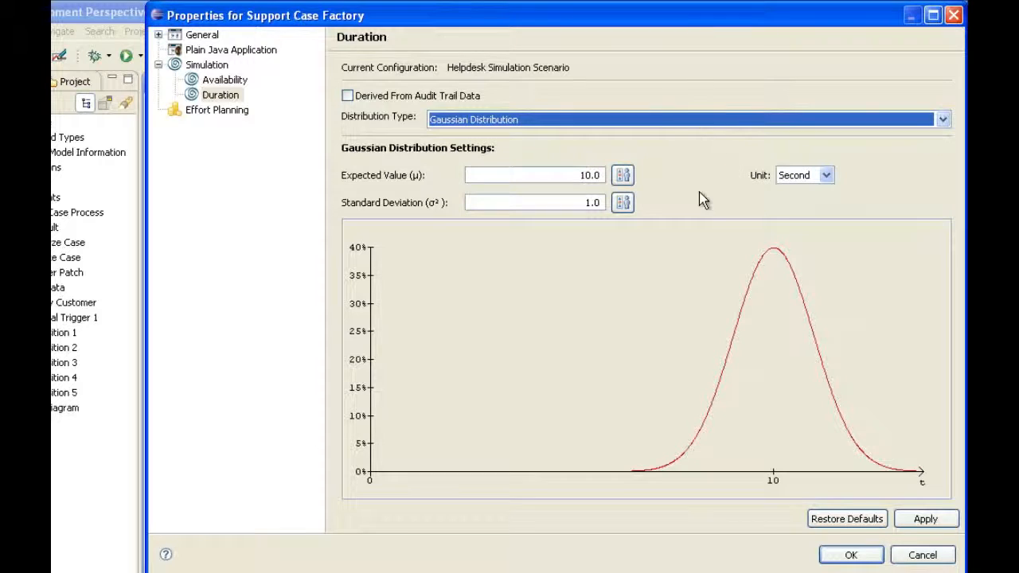
- Set the Gaussian duration's unit to minutes and its expected value to 1.0, and save the application properties
{"action": "left_click", "coordinate": [825, 176]}
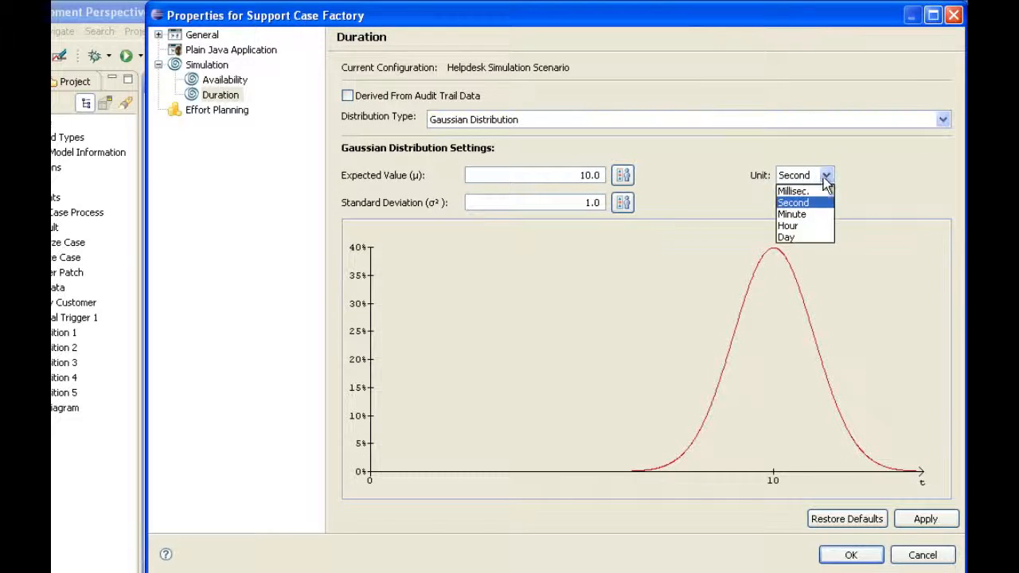
{"action": "left_click", "coordinate": [808, 213]}
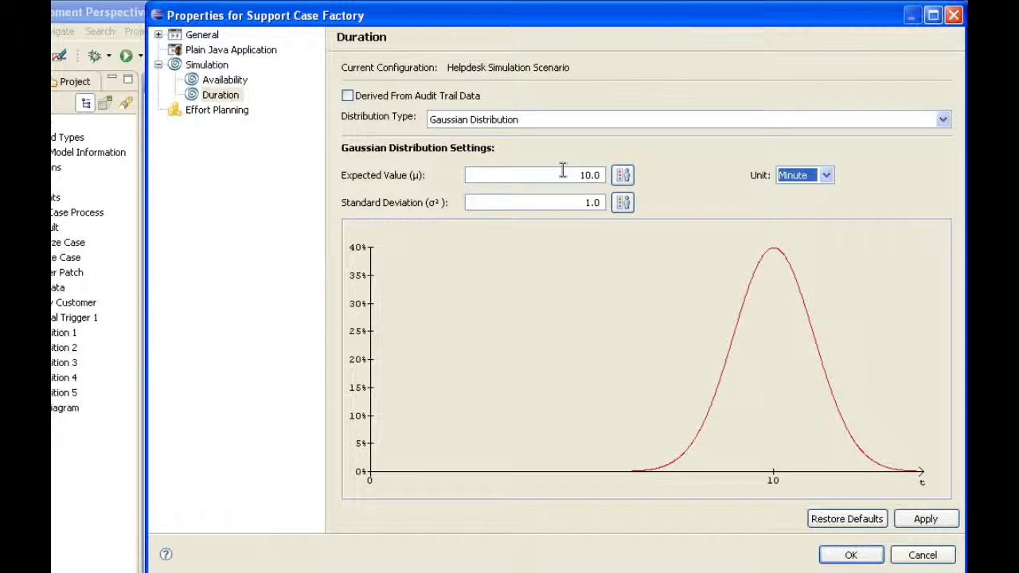
{"action": "left_click", "coordinate": [587, 174]}
{"action": "key", "text": "Delete"}
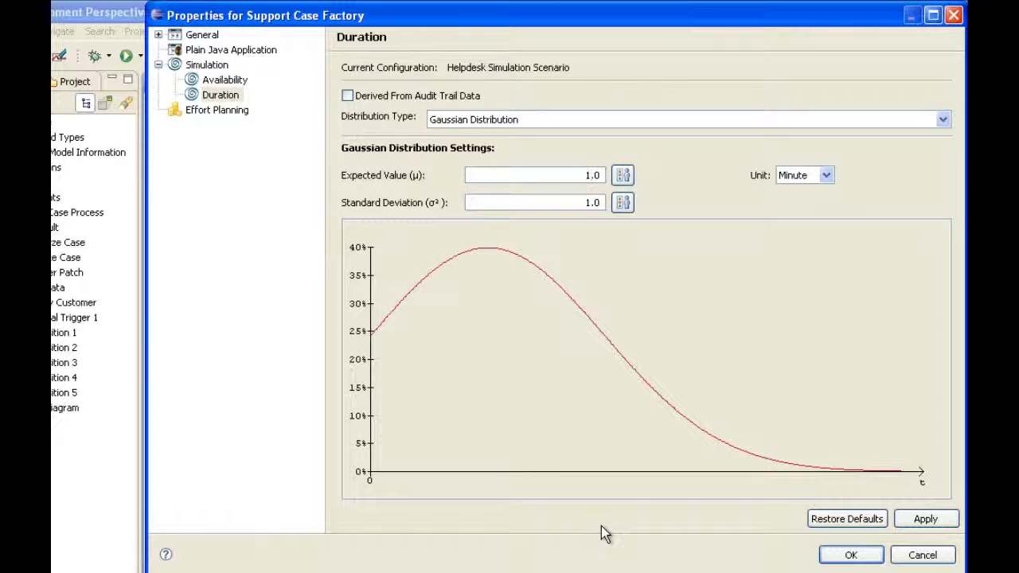
{"action": "left_click", "coordinate": [926, 518]}
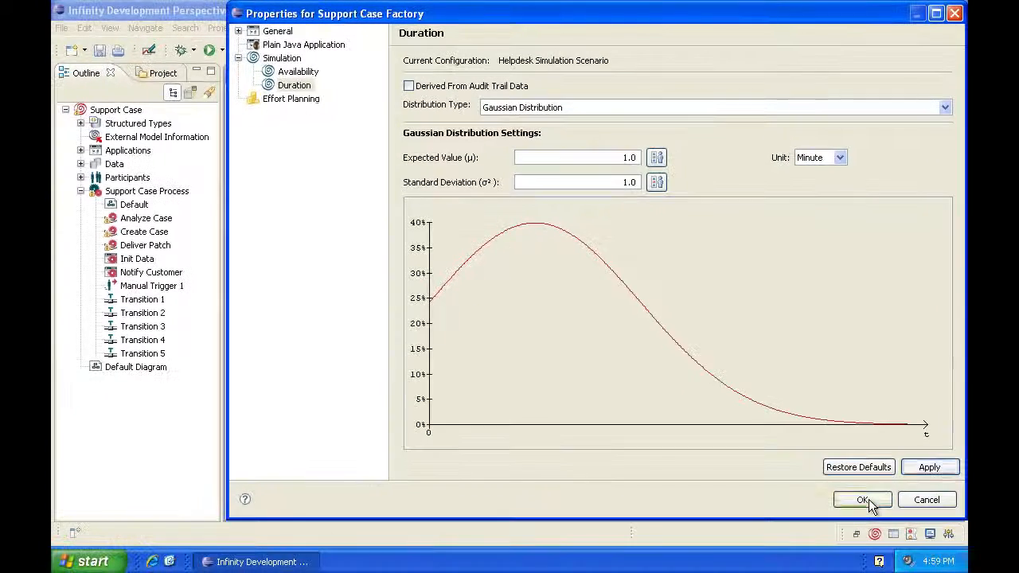
{"action": "left_click", "coordinate": [859, 546]}
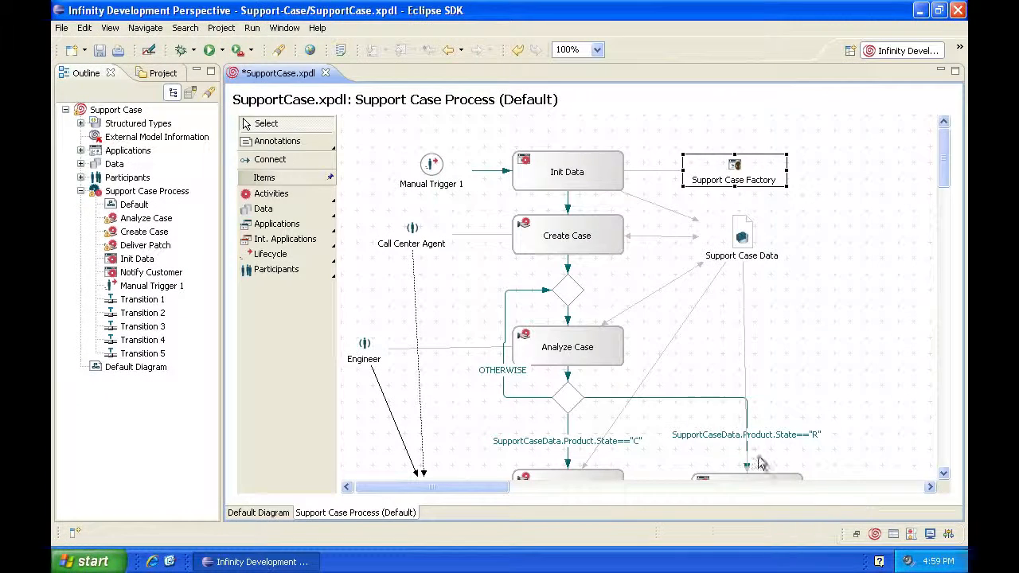
{"action": "left_click", "coordinate": [838, 331]}
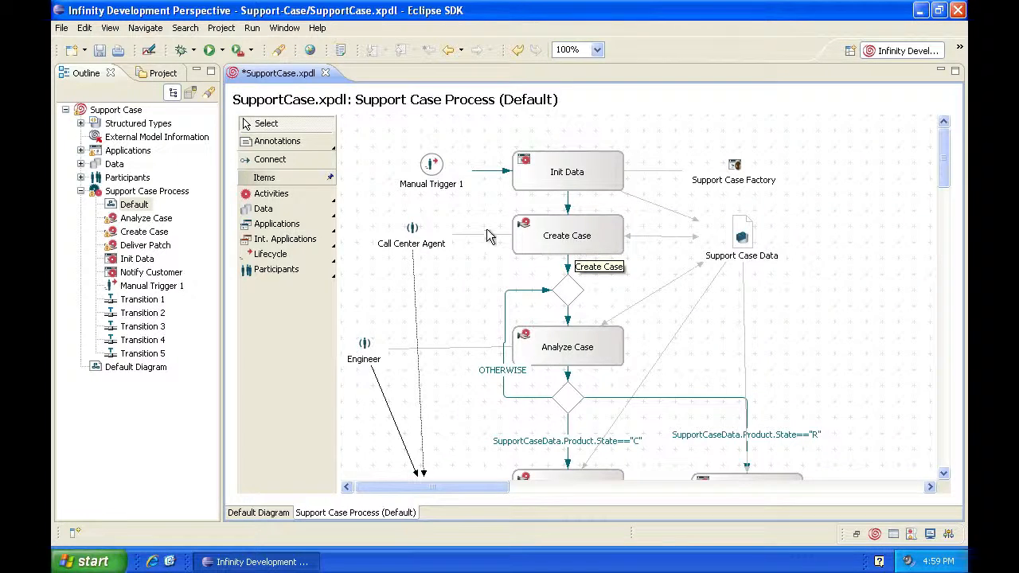
- Open the simulation duration settings in the properties of the Create Case activity
{"action": "double_click", "coordinate": [590, 247]}
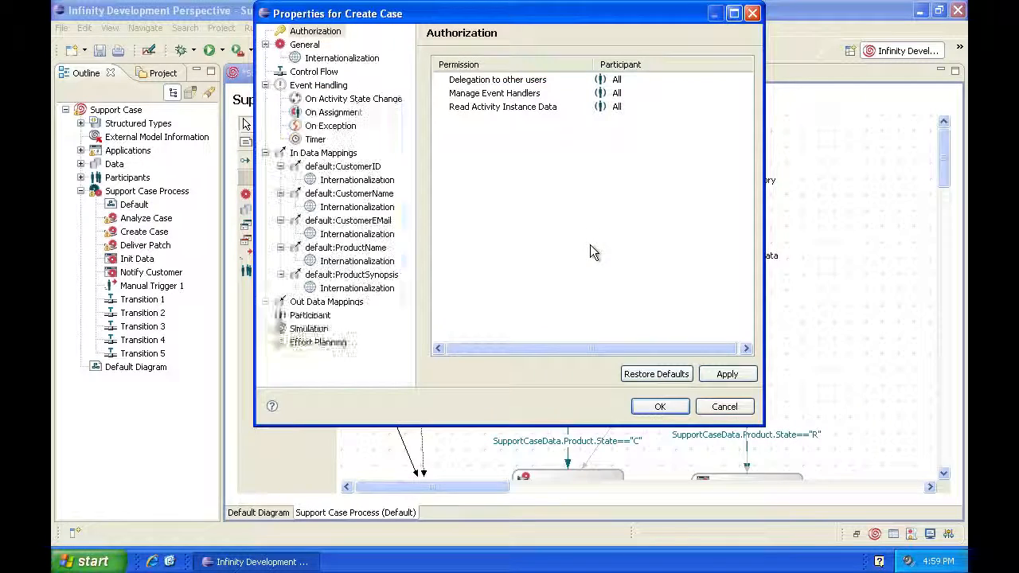
{"action": "left_click", "coordinate": [265, 153]}
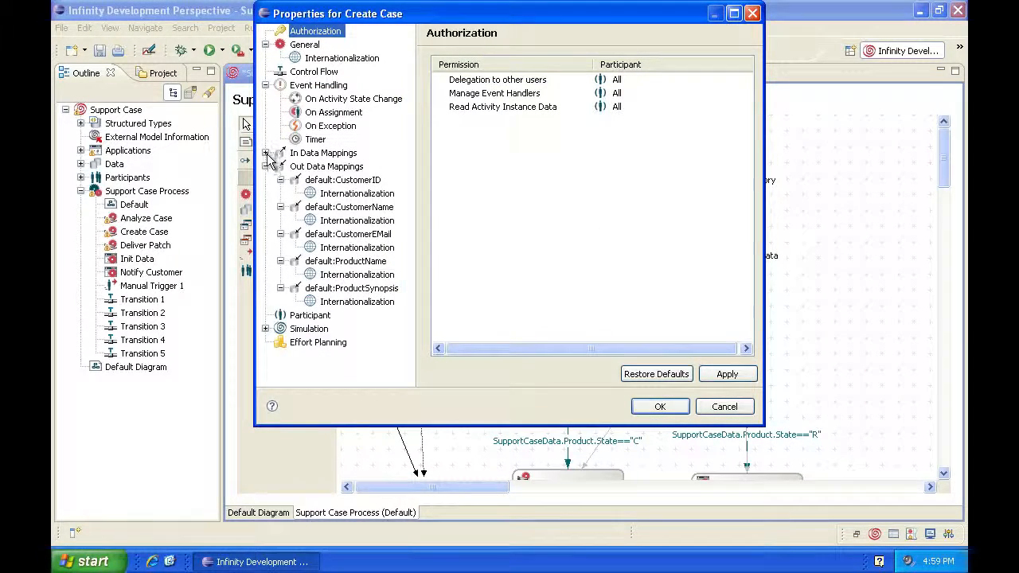
{"action": "left_click", "coordinate": [265, 166]}
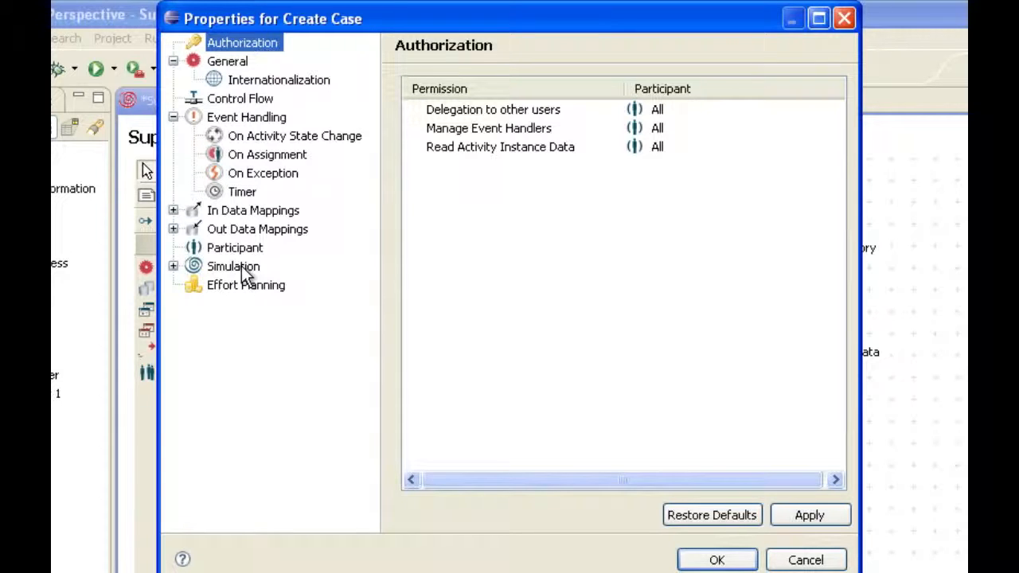
{"action": "left_click", "coordinate": [243, 267]}
{"action": "left_click", "coordinate": [174, 266]}
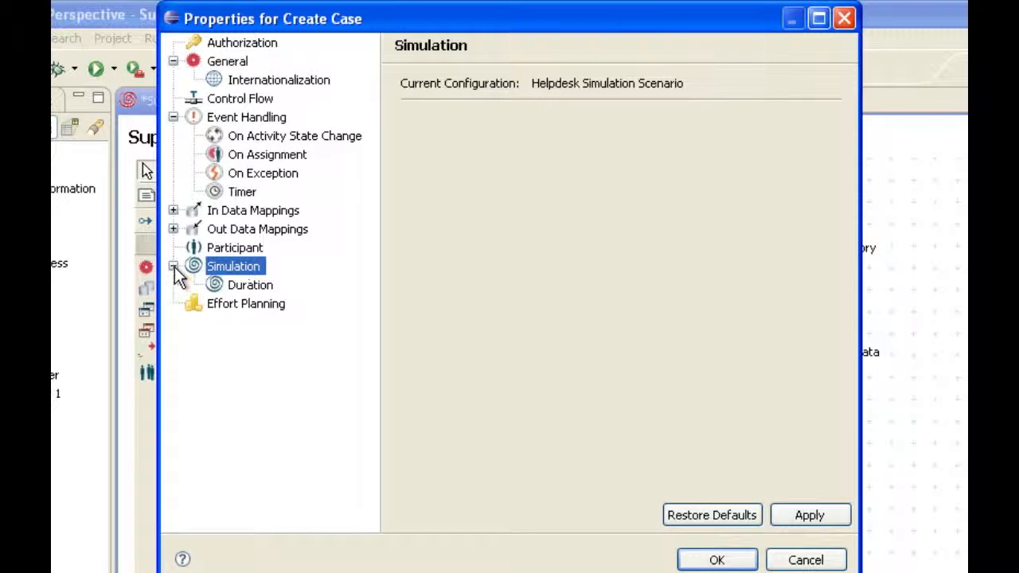
{"action": "left_click", "coordinate": [255, 288]}
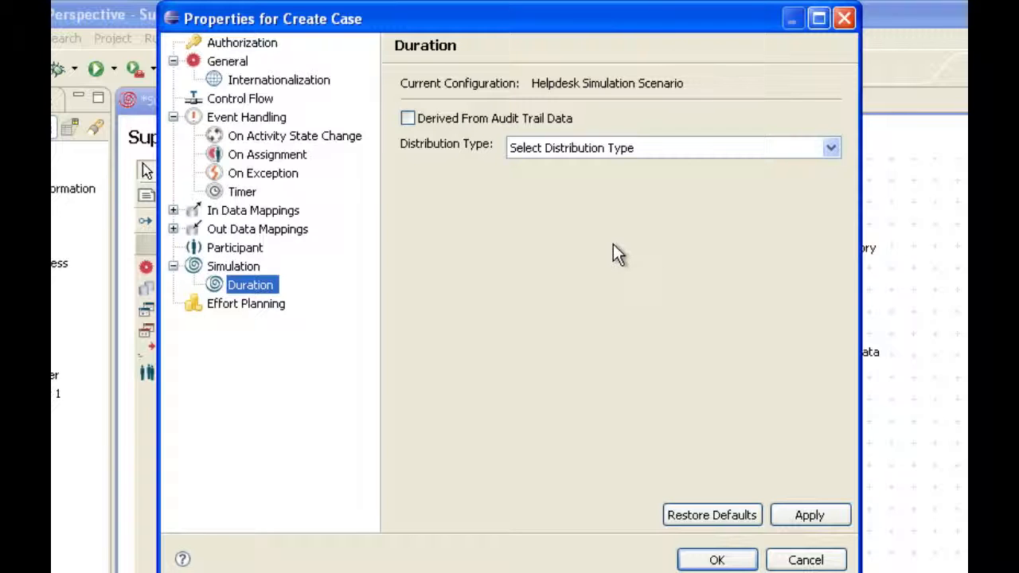
- Choose a Gaussian distribution for the duration of the Create Case activity
{"action": "left_click", "coordinate": [677, 150]}
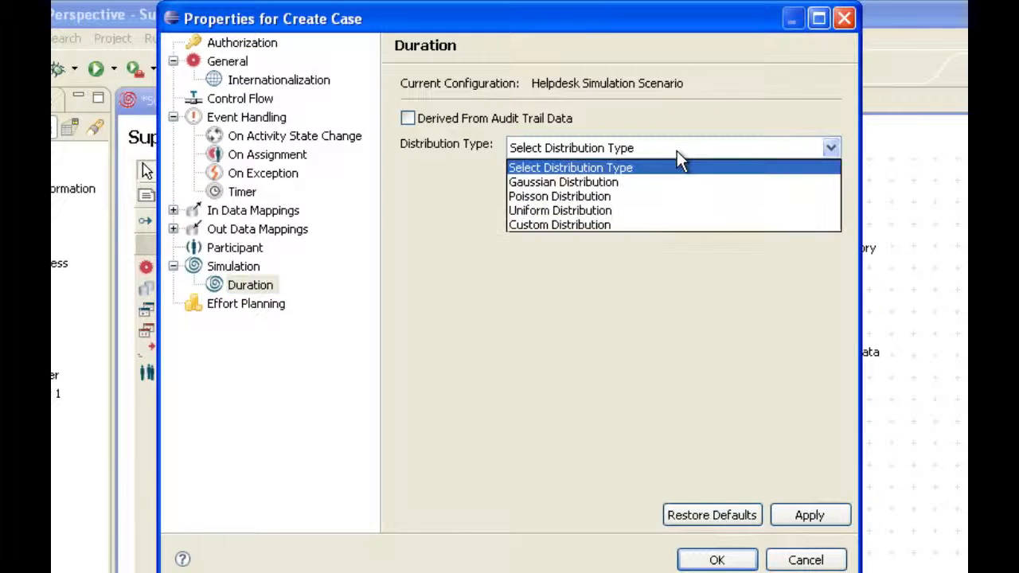
{"action": "left_click", "coordinate": [660, 24]}
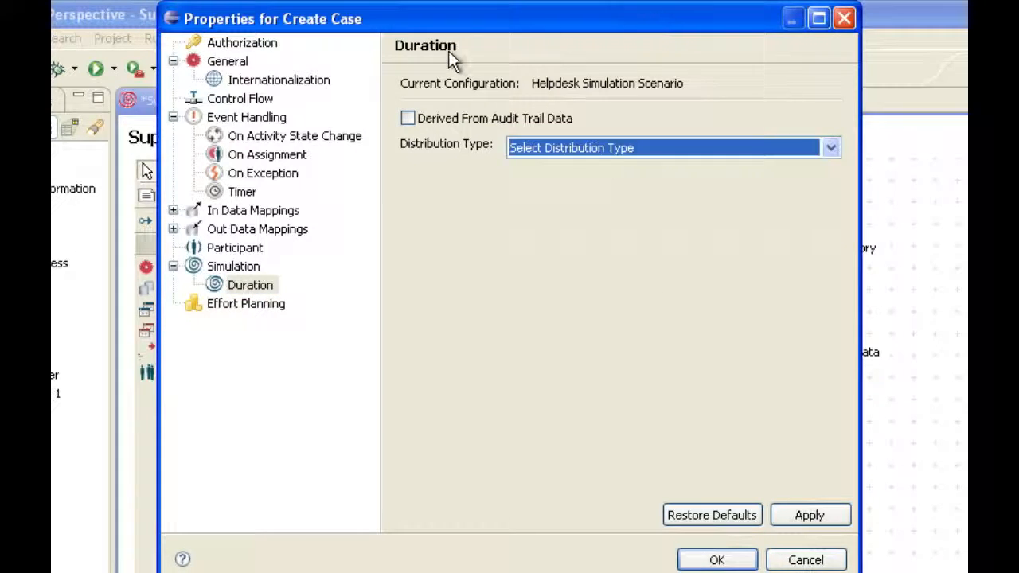
{"action": "left_click_drag", "start_coordinate": [491, 23], "coordinate": [266, 88]}
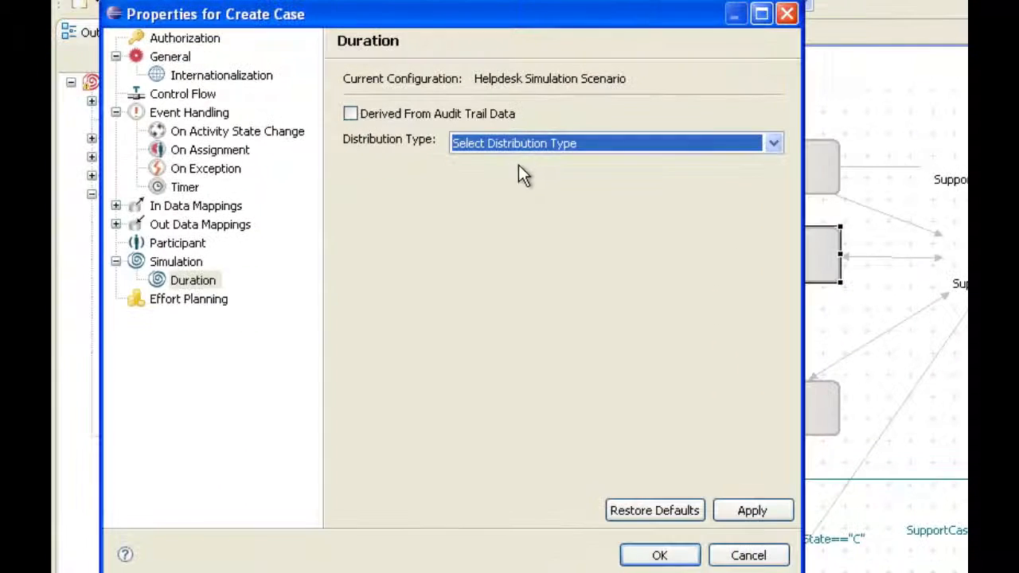
{"action": "left_click", "coordinate": [529, 142]}
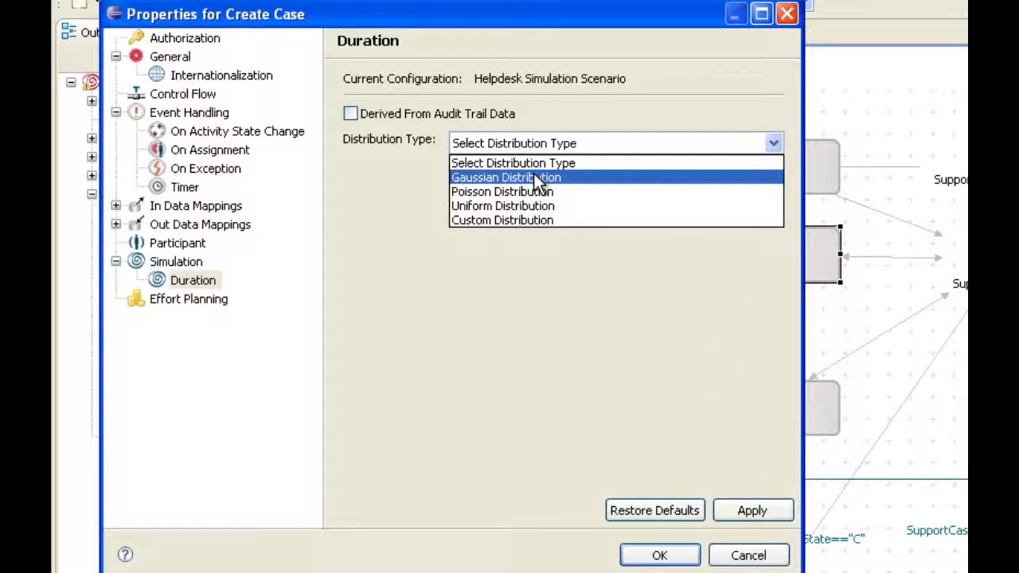
{"action": "left_click", "coordinate": [533, 175]}
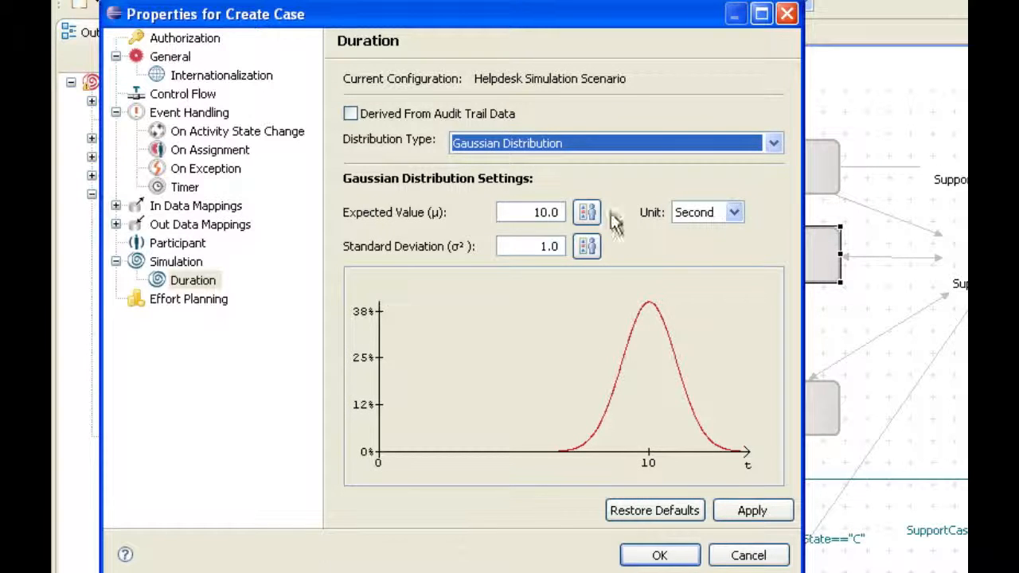
- Set the Create Case duration's expected value to 5.0 with minutes as the unit, and save the activity properties
{"action": "left_click", "coordinate": [538, 209]}
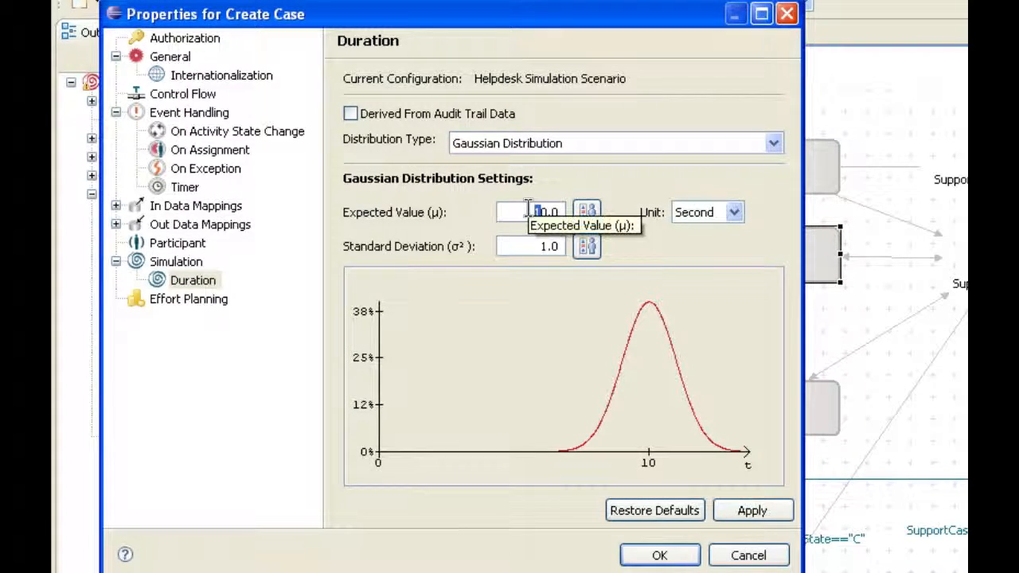
{"action": "key", "text": "BackSpace"}
{"action": "key", "text": "Delete"}
{"action": "key", "text": "Delete"}
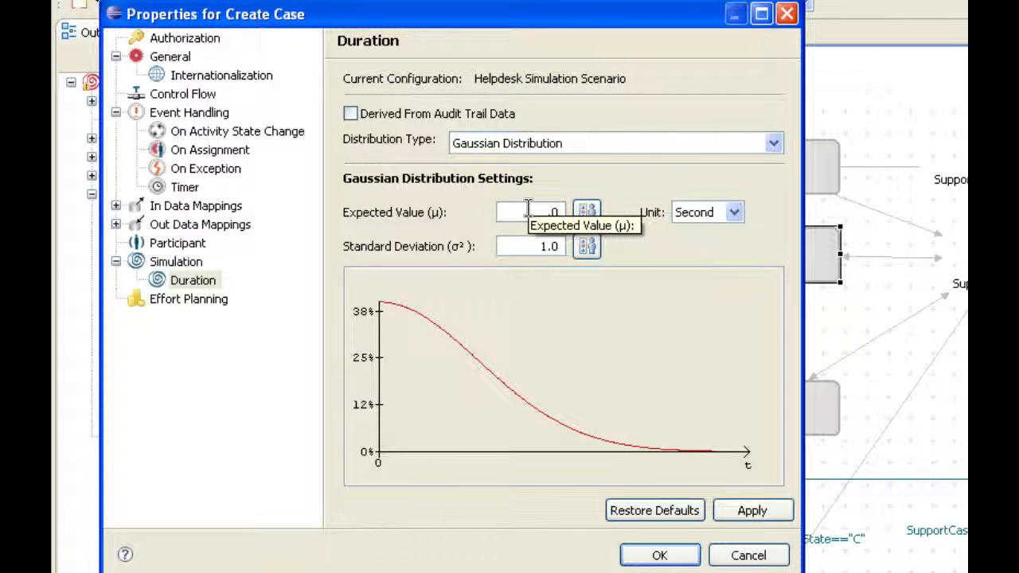
{"action": "type", "text": "5."}
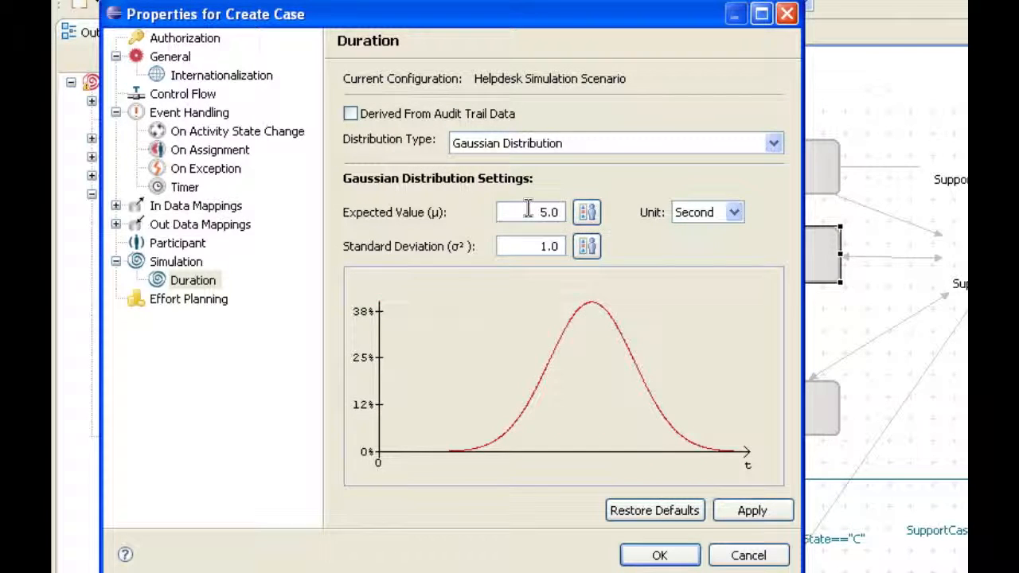
{"action": "left_click", "coordinate": [713, 214]}
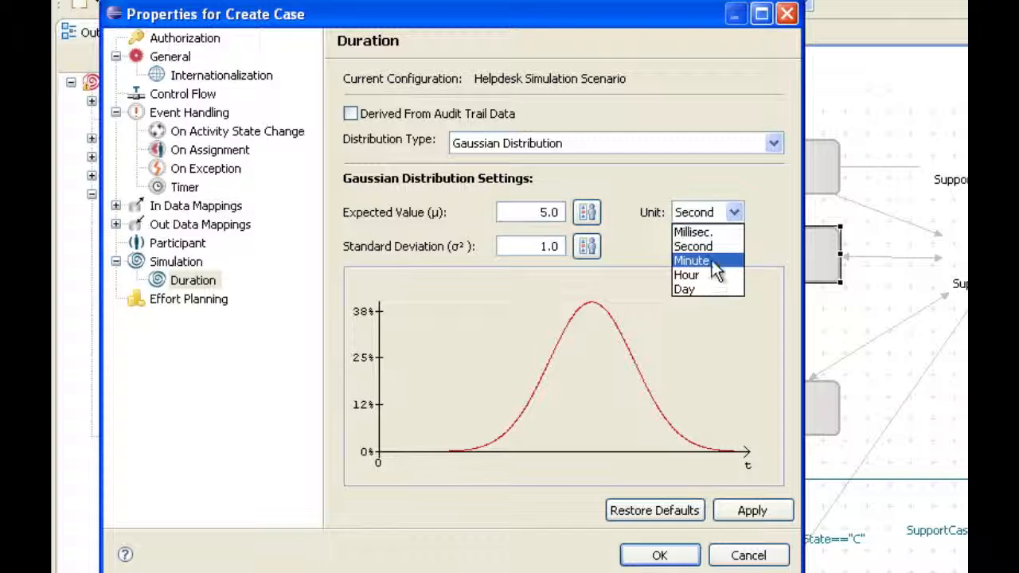
{"action": "left_click", "coordinate": [713, 261]}
{"action": "left_click", "coordinate": [762, 502]}
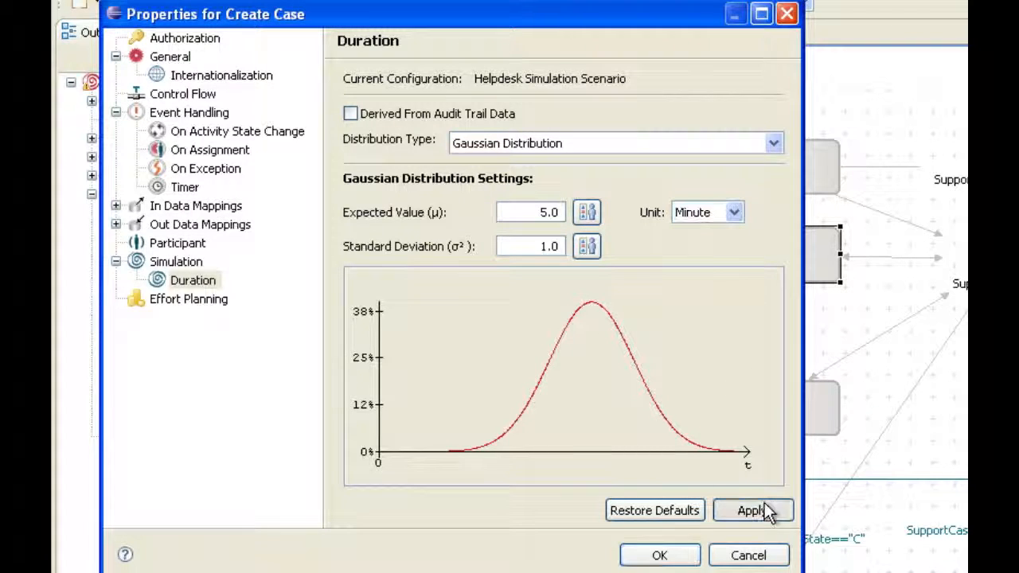
{"action": "left_click", "coordinate": [682, 557]}
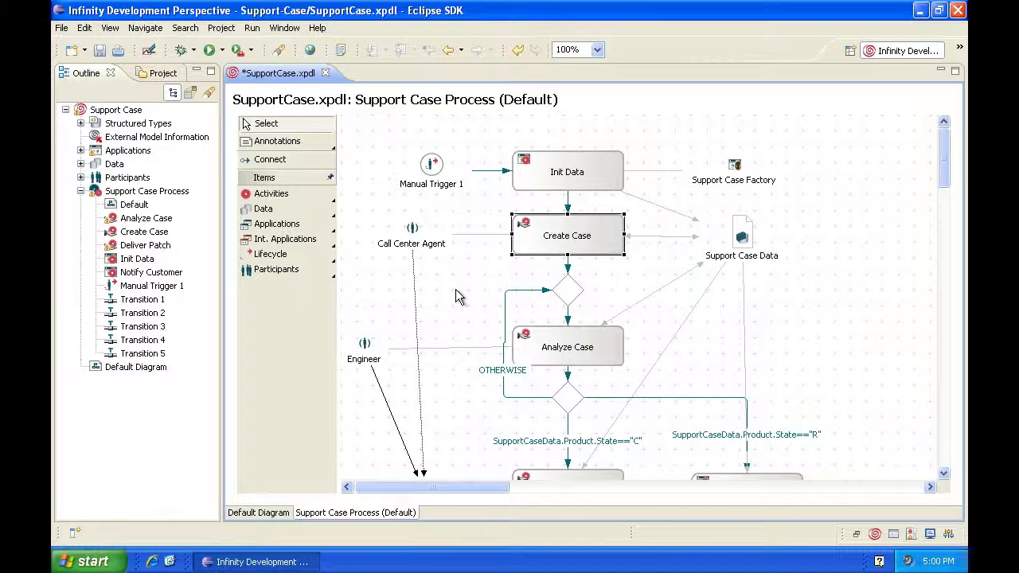
- Open the simulation settings in the properties of the Call Center Agent participant and show their subcategories
{"action": "left_click", "coordinate": [414, 232]}
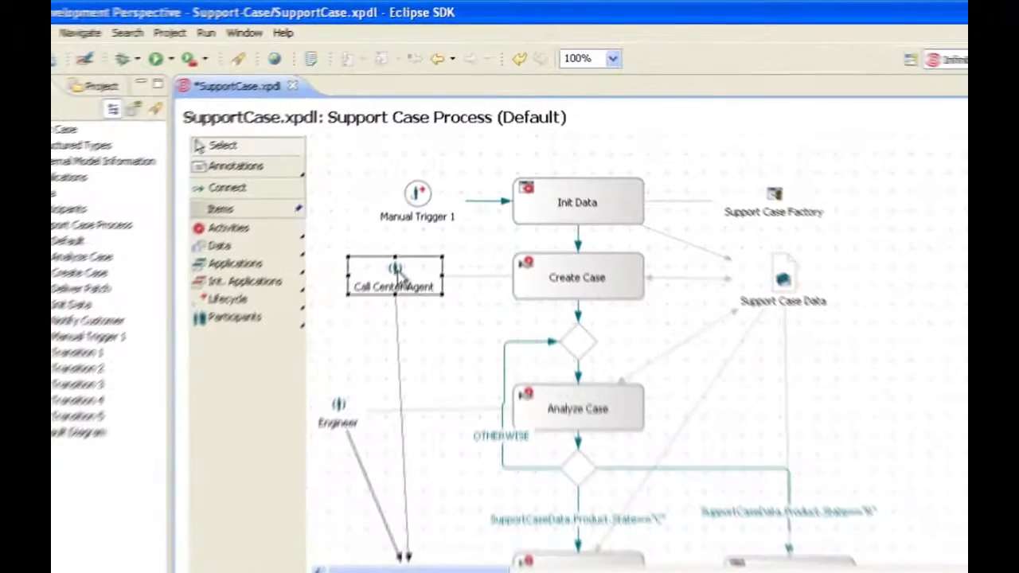
{"action": "double_click", "coordinate": [400, 279]}
{"action": "left_click", "coordinate": [244, 77]}
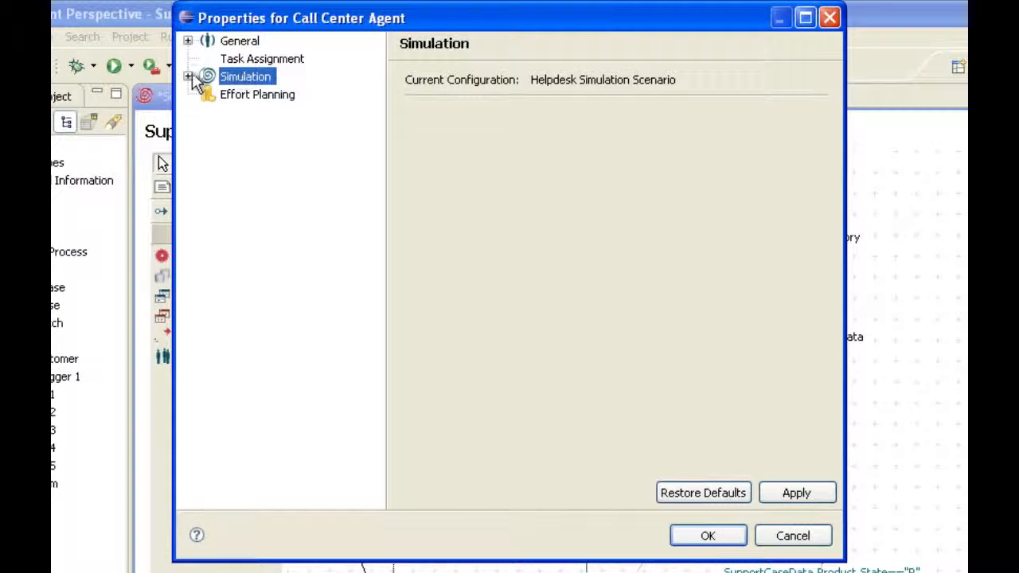
{"action": "left_click", "coordinate": [188, 77]}
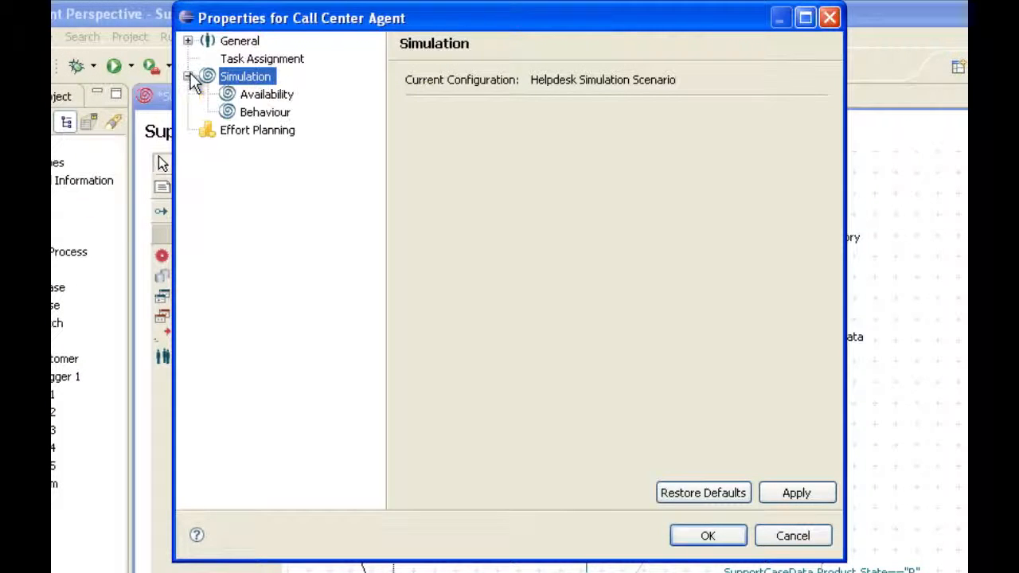
- Turn off unlimited availability for the Call Center Agent participant and raise the available number of resources to about 4
{"action": "left_click", "coordinate": [274, 95]}
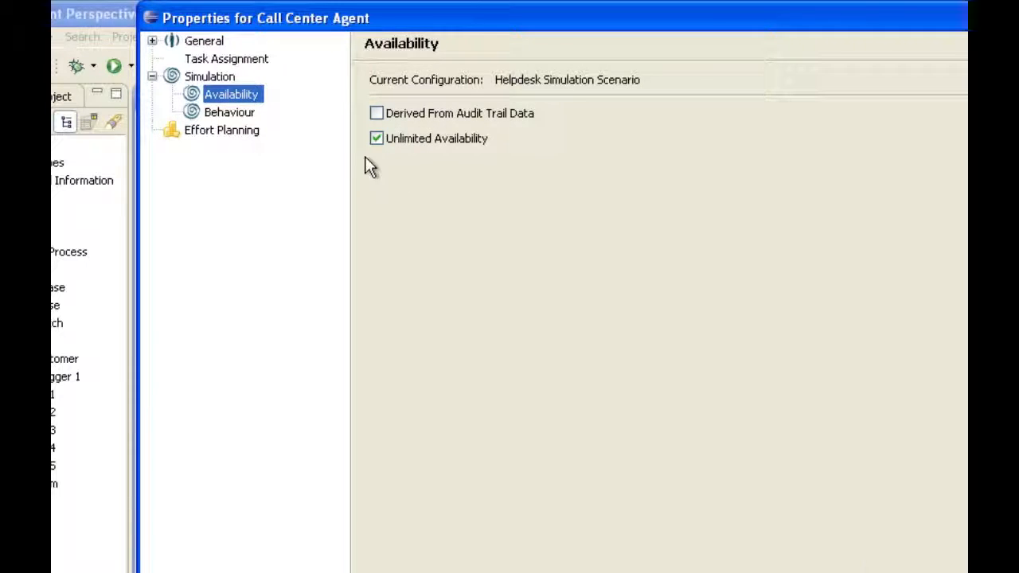
{"action": "left_click", "coordinate": [346, 119]}
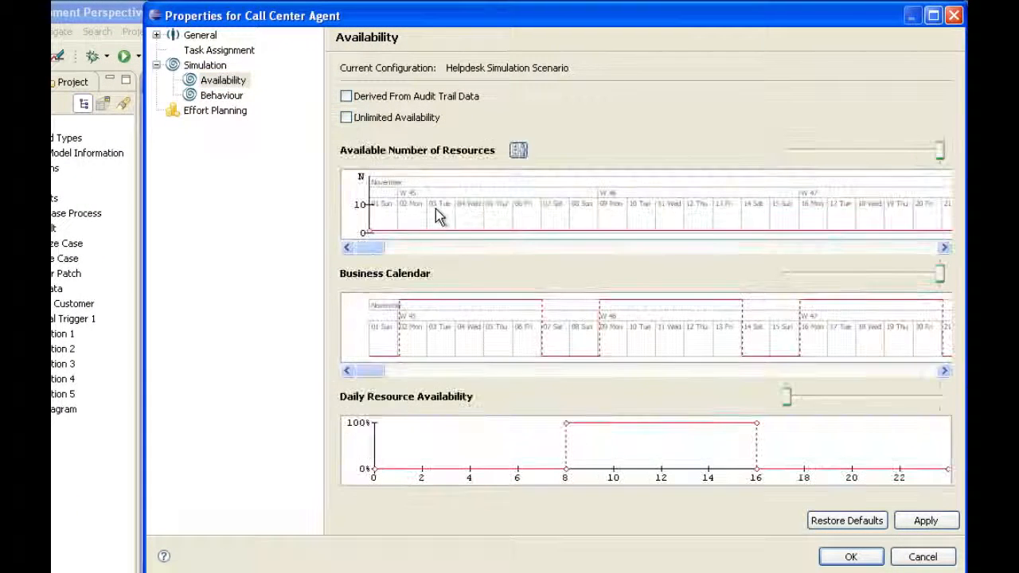
{"action": "left_click_drag", "start_coordinate": [447, 230], "coordinate": [448, 221]}
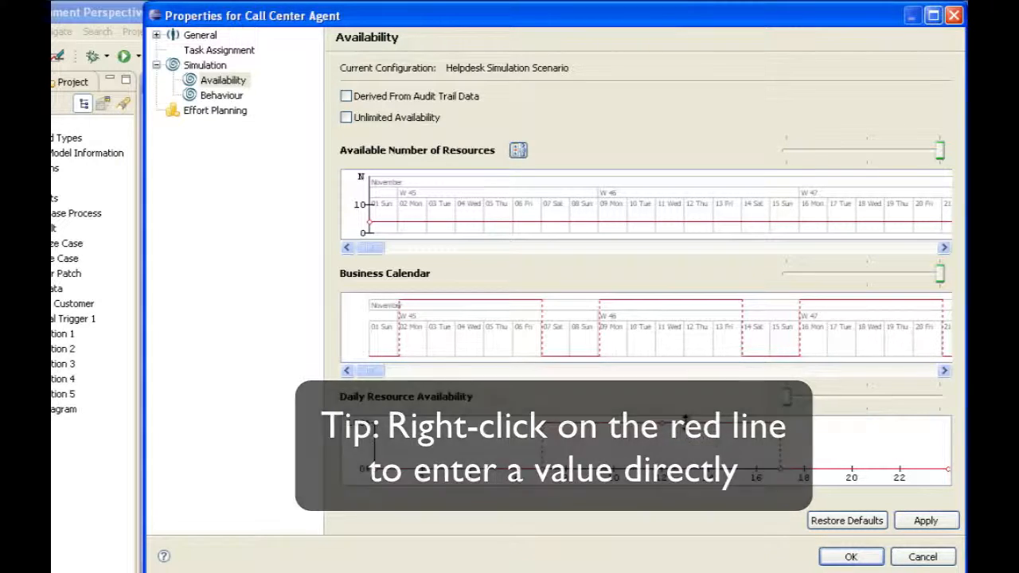
- Shape the agent's daily availability between 7 and 17 with about 75% from 7 to 8 and 50% from 12 to 13, and apply it
{"action": "left_click_drag", "start_coordinate": [681, 423], "coordinate": [678, 445]}
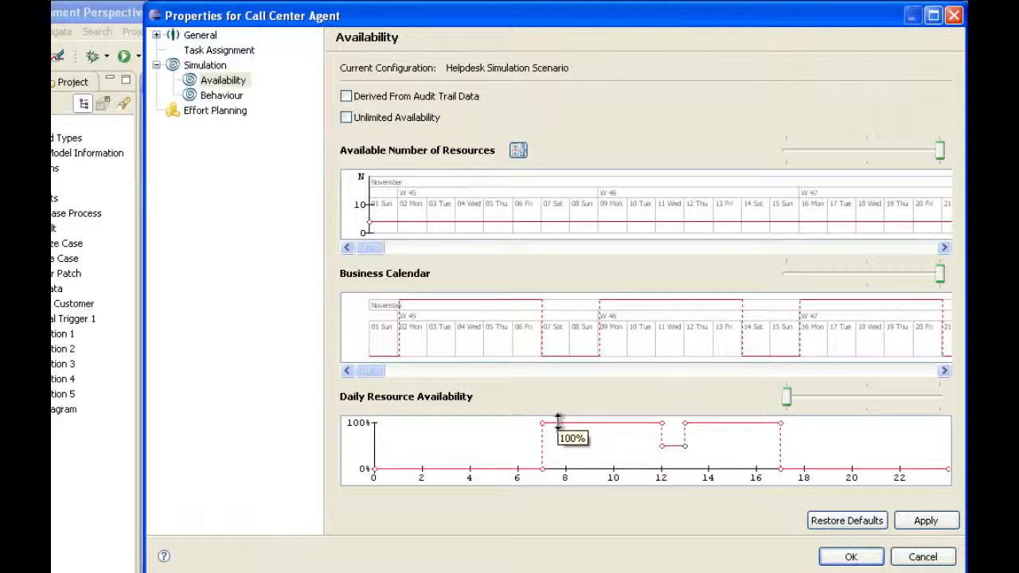
{"action": "left_click_drag", "start_coordinate": [562, 422], "coordinate": [554, 435]}
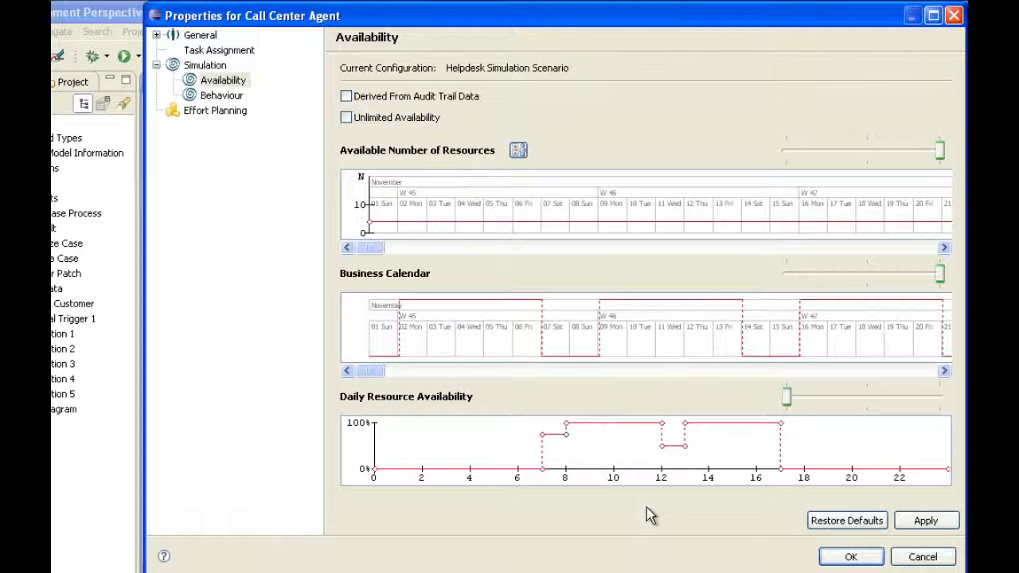
{"action": "left_click", "coordinate": [925, 521]}
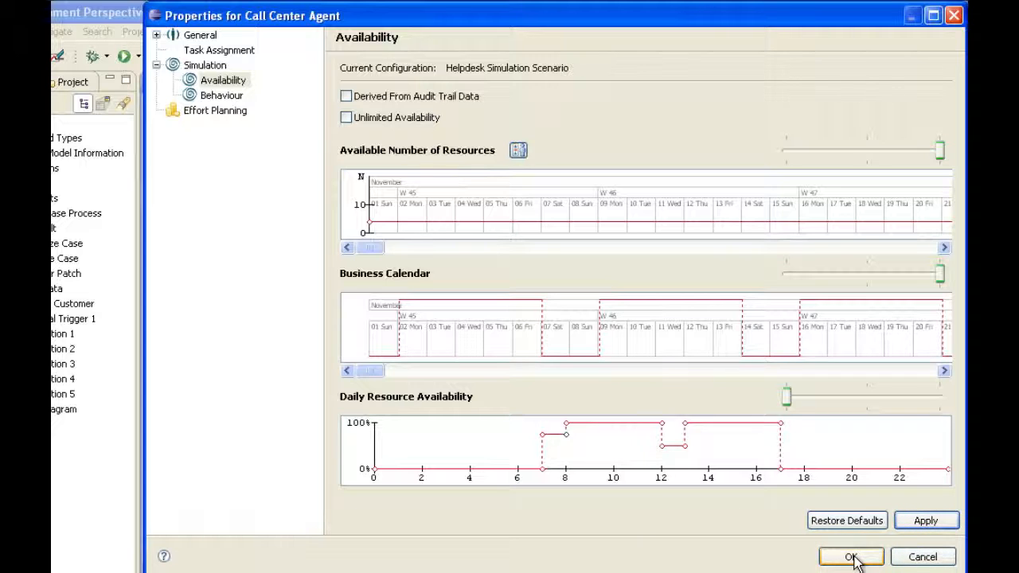
- Set the Call Center Agent's efficiency rate to 50% in its simulation behaviour and save the participant properties
{"action": "left_click", "coordinate": [223, 96]}
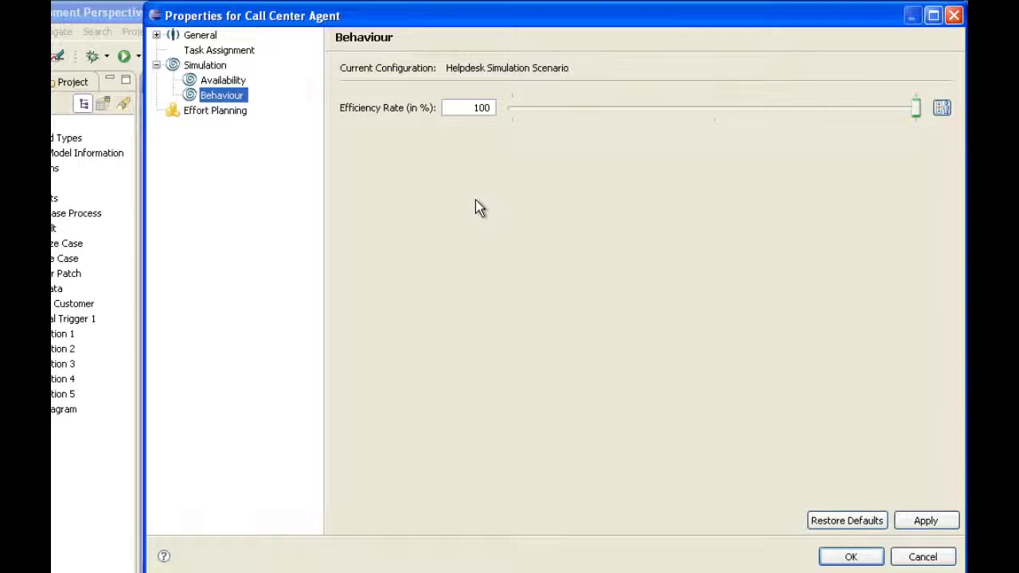
{"action": "left_click", "coordinate": [915, 107]}
{"action": "left_click_drag", "start_coordinate": [917, 111], "coordinate": [717, 115]}
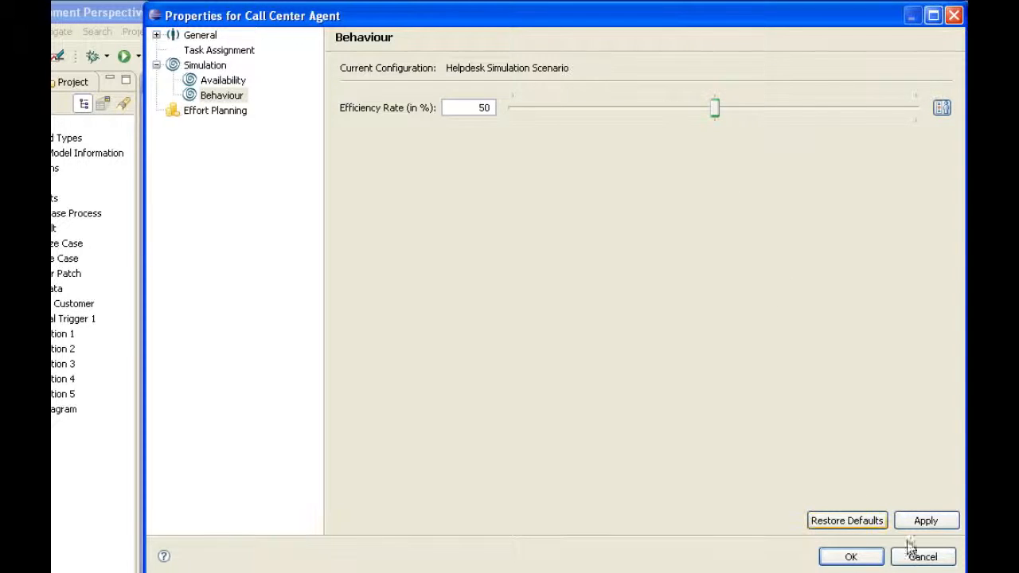
{"action": "left_click", "coordinate": [850, 557]}
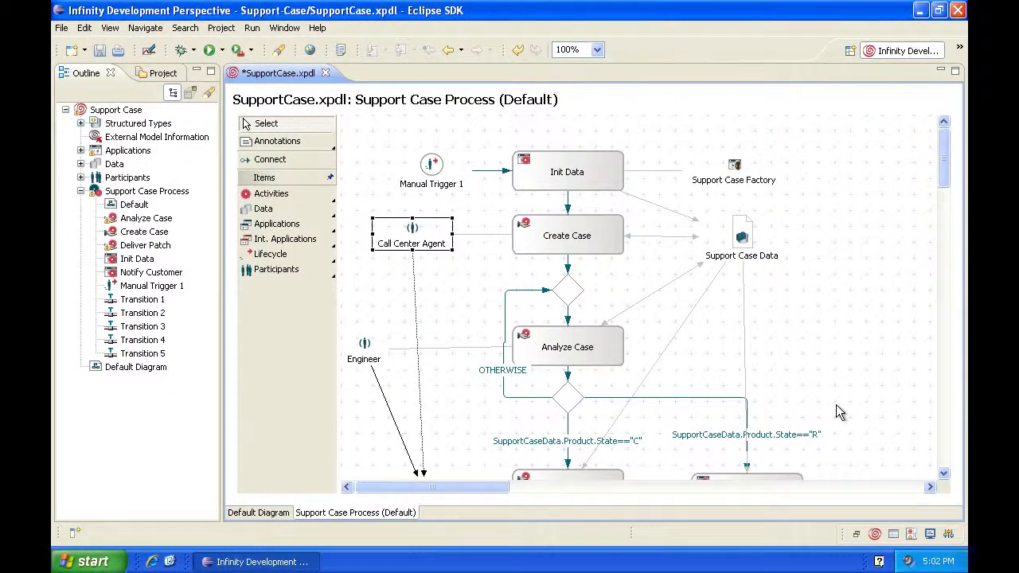
- Examine the Analyze Case, Deliver Patch and Notify Customer activities in the lower part of the process diagram
{"action": "left_click", "coordinate": [824, 454]}
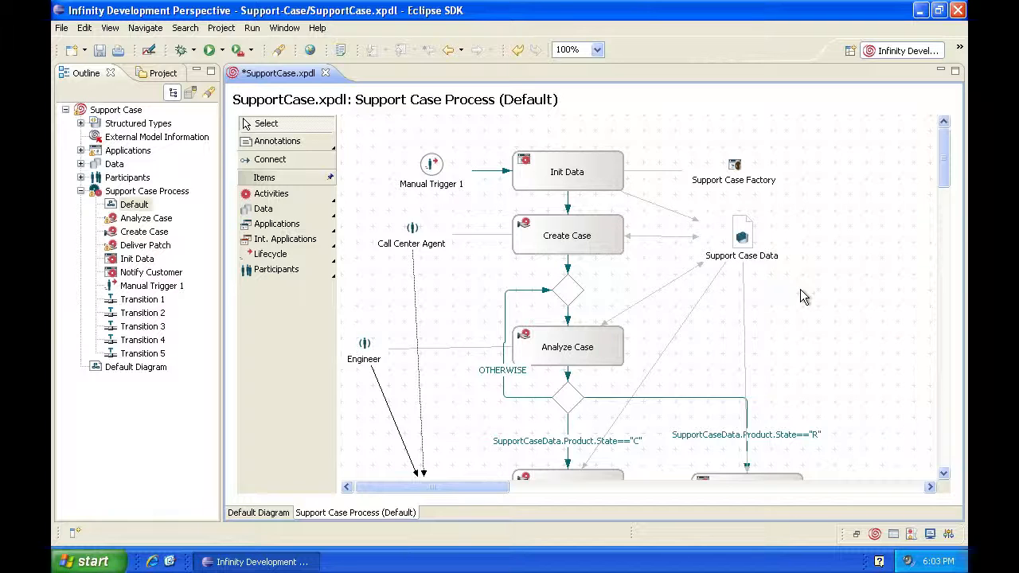
{"action": "scroll", "coordinate": [799, 292], "scroll_direction": "down", "scroll_amount": 3}
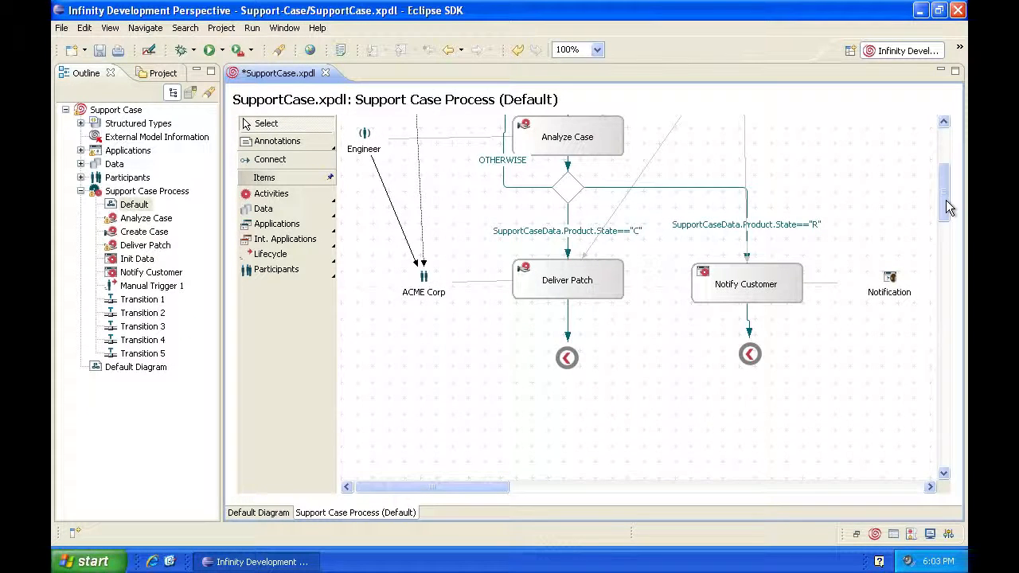
{"action": "left_click_drag", "start_coordinate": [946, 200], "coordinate": [944, 188]}
{"action": "left_click", "coordinate": [593, 200]}
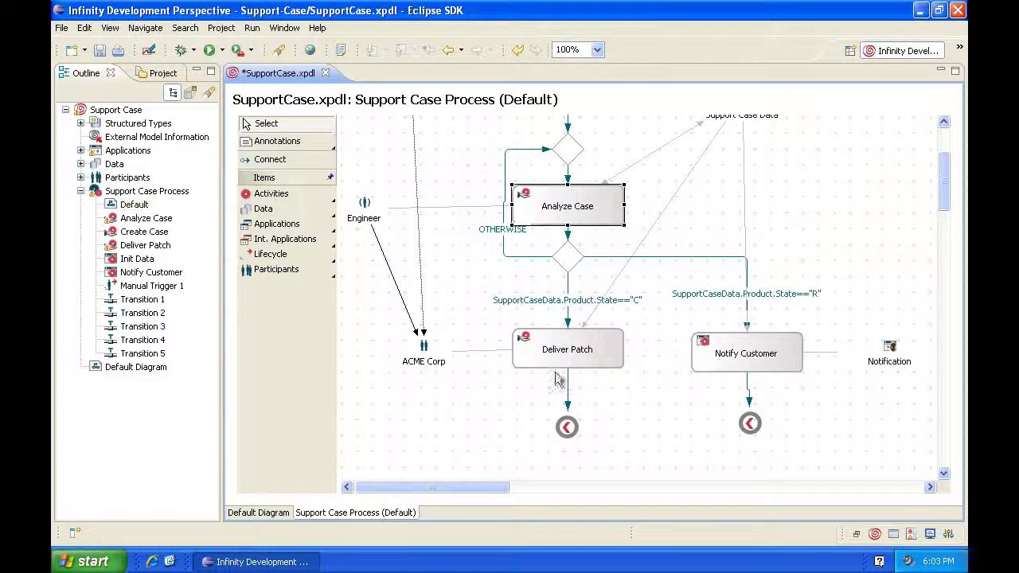
{"action": "left_click", "coordinate": [561, 364]}
{"action": "left_click", "coordinate": [740, 371]}
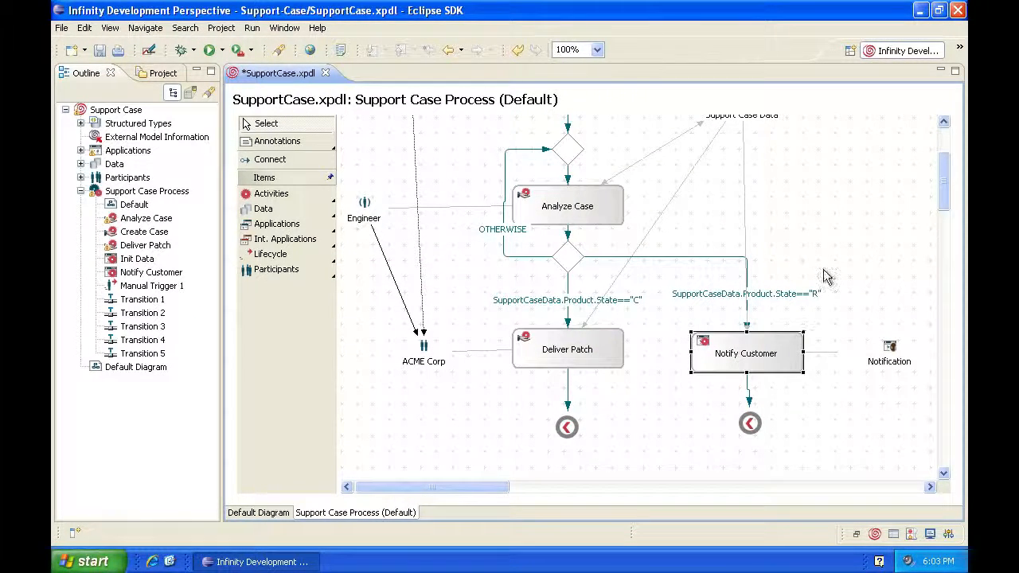
{"action": "left_click", "coordinate": [574, 221]}
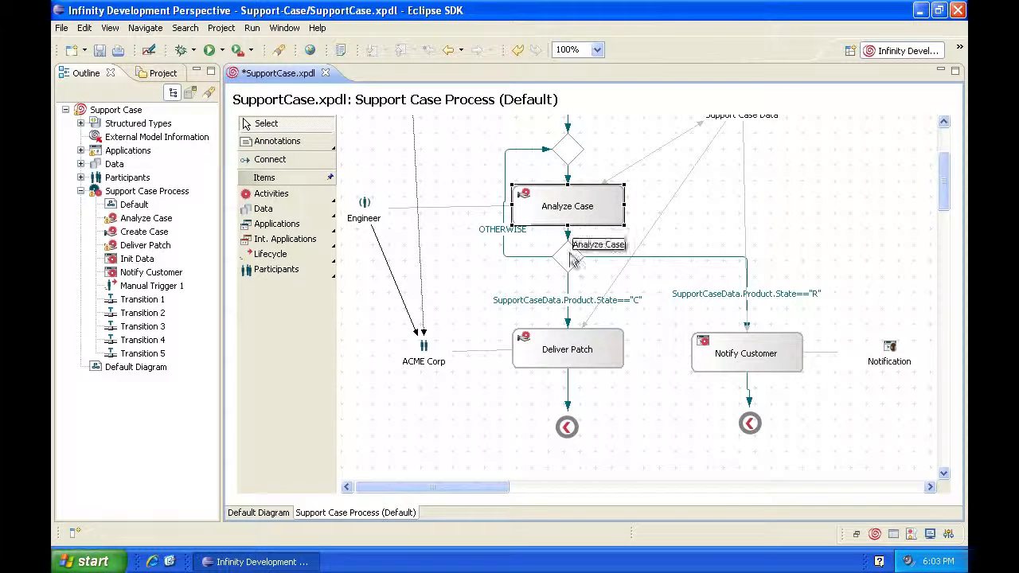
{"action": "left_click", "coordinate": [586, 352]}
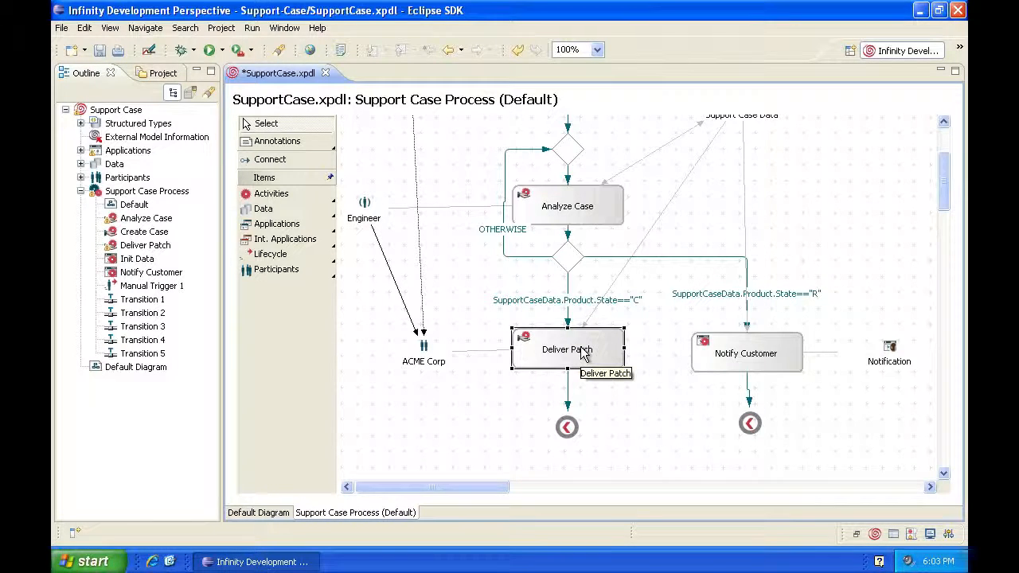
{"action": "left_click", "coordinate": [733, 346]}
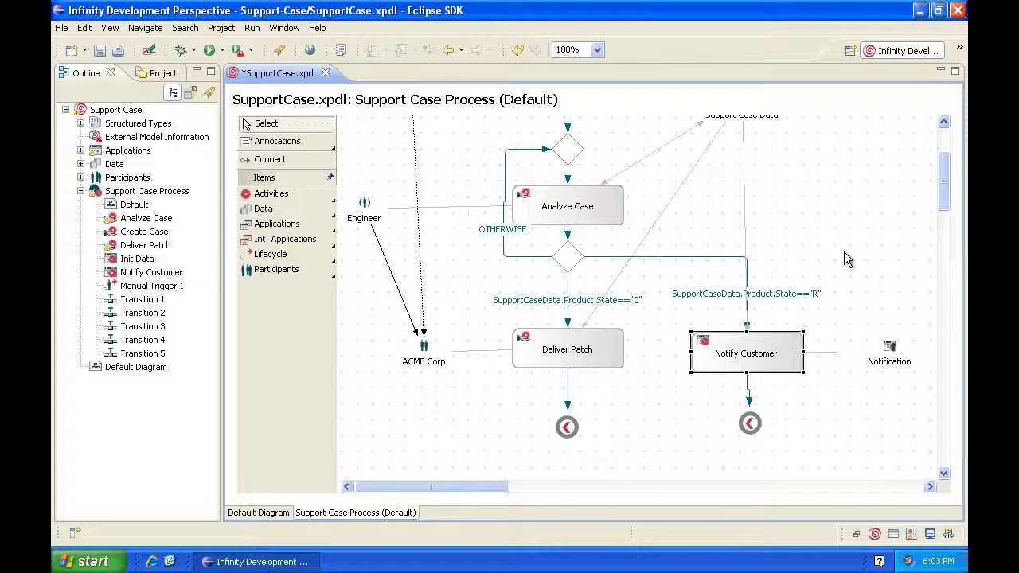
- Open the simulation duration settings in the properties of the Analyze Case activity
{"action": "double_click", "coordinate": [585, 203]}
{"action": "left_click", "coordinate": [265, 85]}
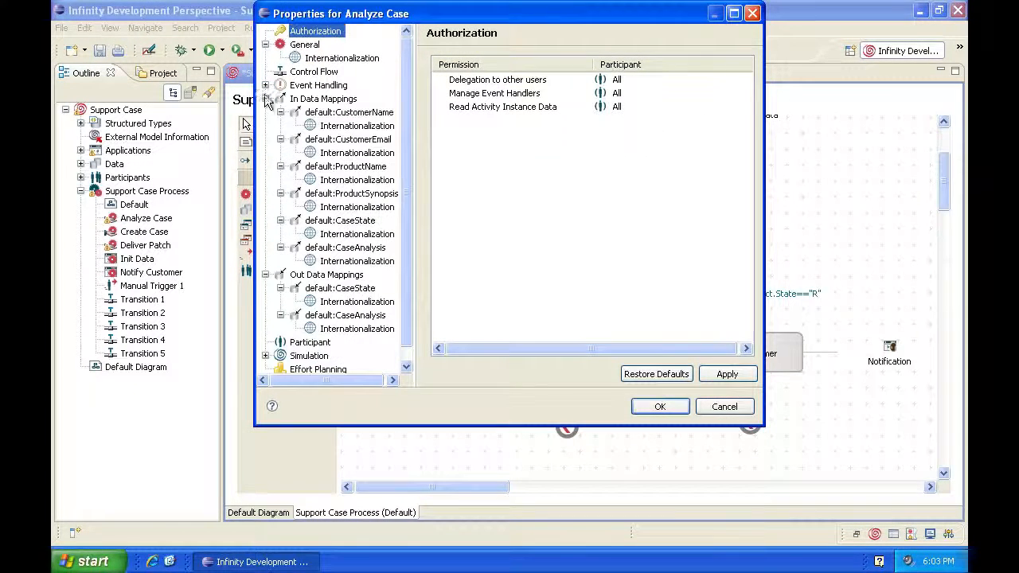
{"action": "left_click", "coordinate": [265, 98]}
{"action": "left_click", "coordinate": [307, 195]}
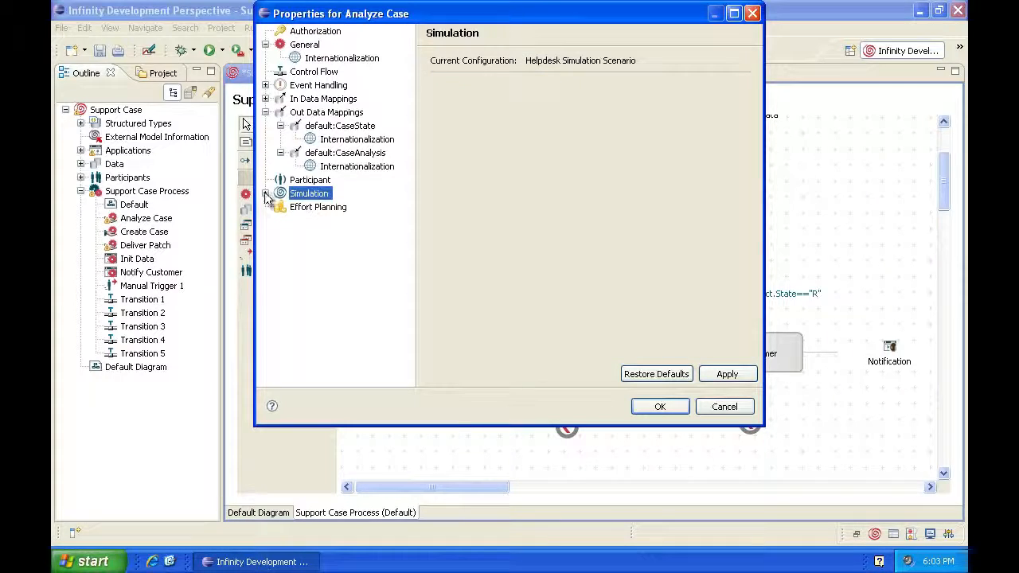
{"action": "left_click", "coordinate": [265, 193]}
{"action": "left_click", "coordinate": [319, 207]}
- Choose a Gaussian distribution with Hour as the unit for the Analyze Case duration
{"action": "left_click", "coordinate": [570, 109]}
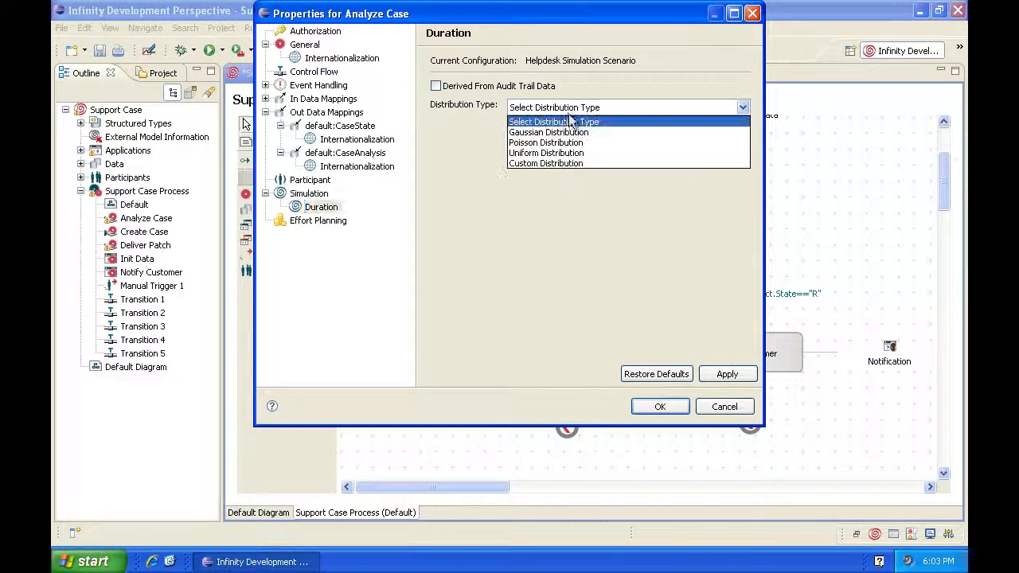
{"action": "left_click", "coordinate": [575, 130]}
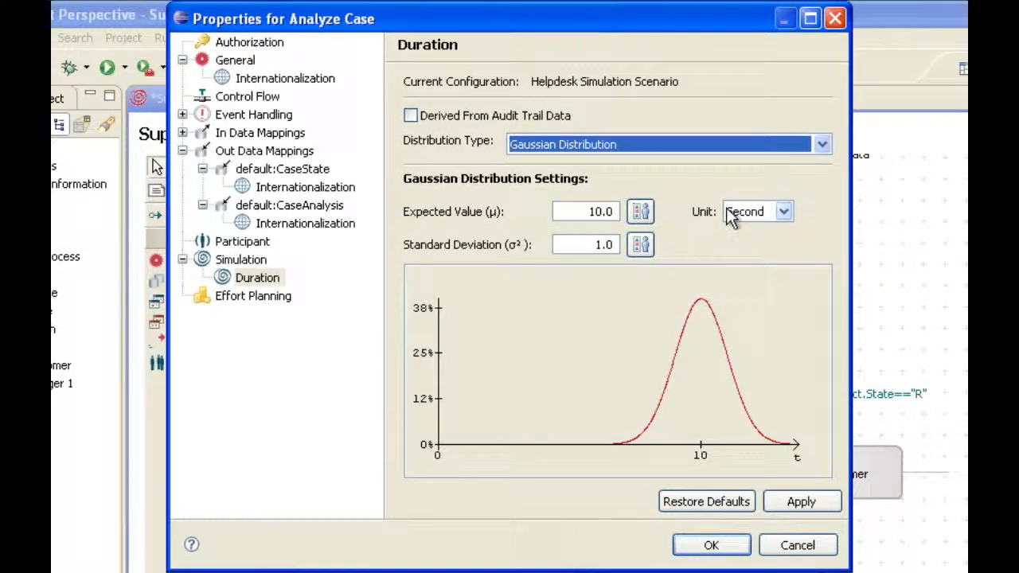
{"action": "left_click", "coordinate": [685, 157]}
{"action": "left_click", "coordinate": [750, 279]}
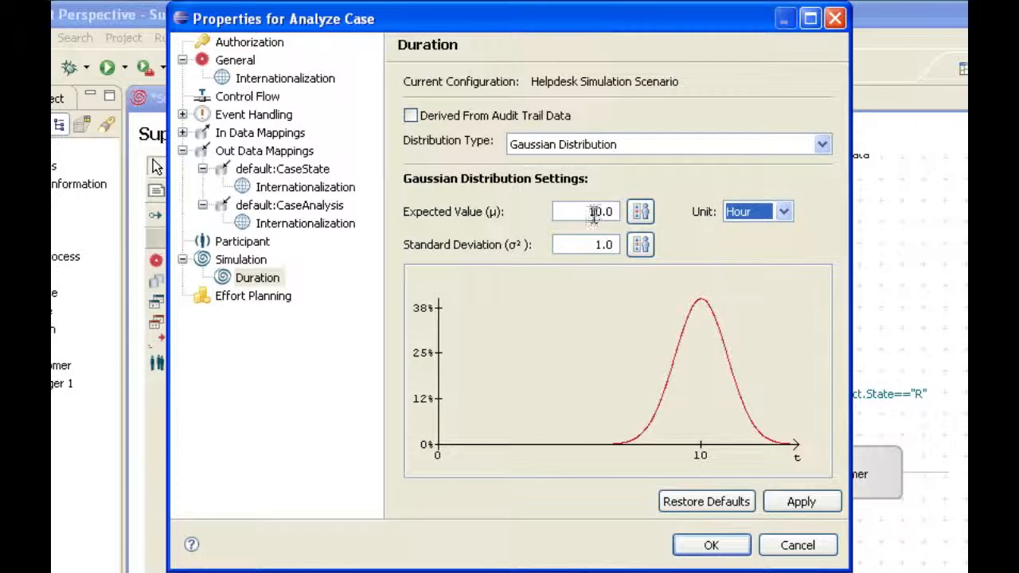
- Set the Analyze Case duration's expected value to 1.0 and standard deviation to 0.5, and save the activity properties
{"action": "left_click", "coordinate": [599, 211]}
{"action": "key", "text": "BackSpace"}
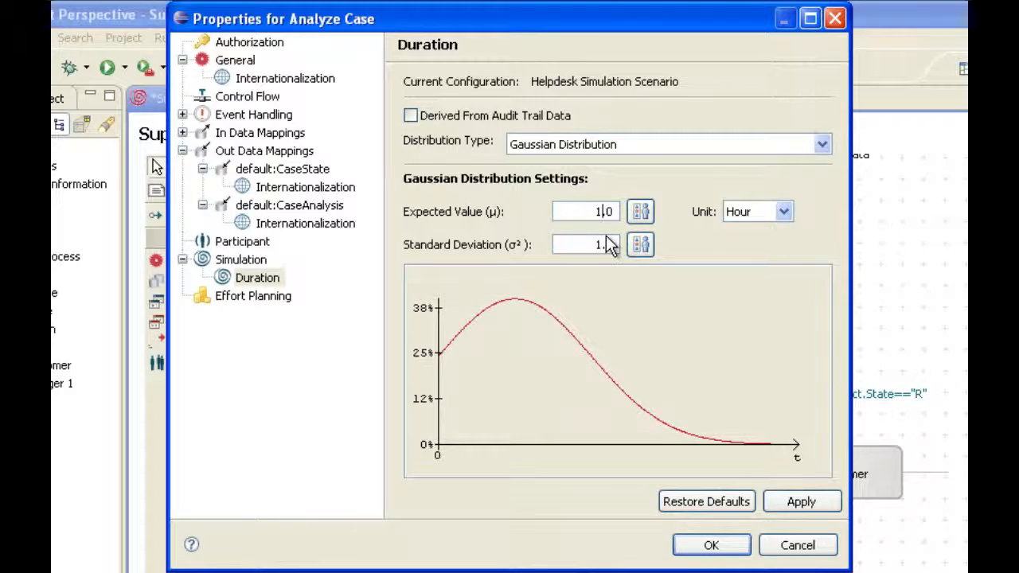
{"action": "left_click_drag", "start_coordinate": [603, 242], "coordinate": [591, 242]}
{"action": "type", "text": "0"}
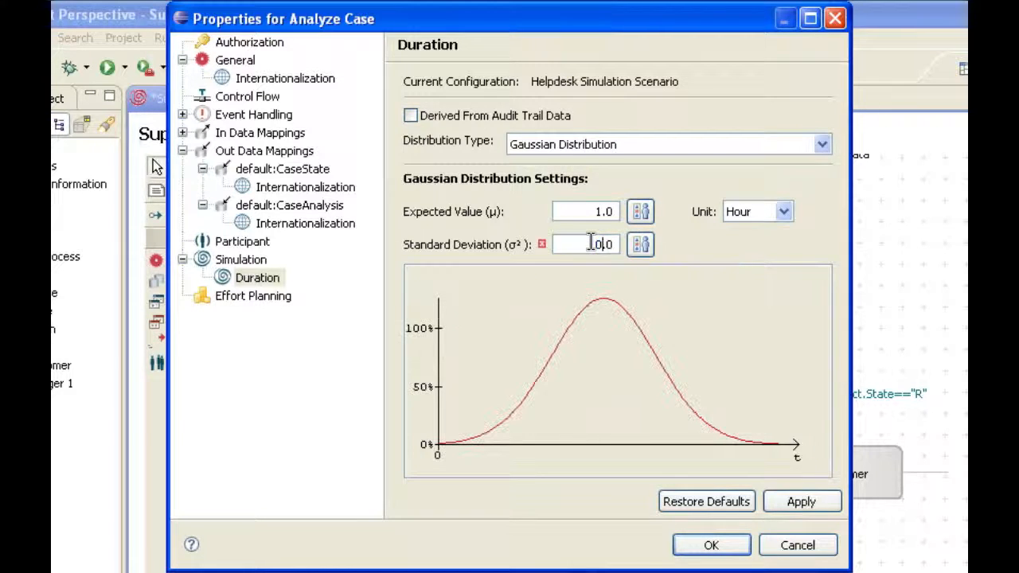
{"action": "key", "text": "BackSpace"}
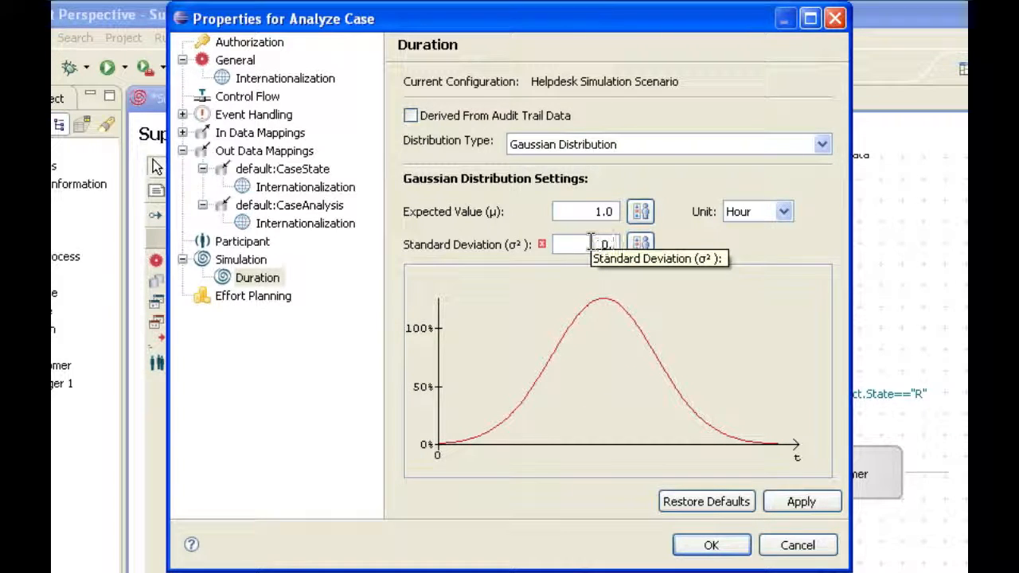
{"action": "type", "text": "5"}
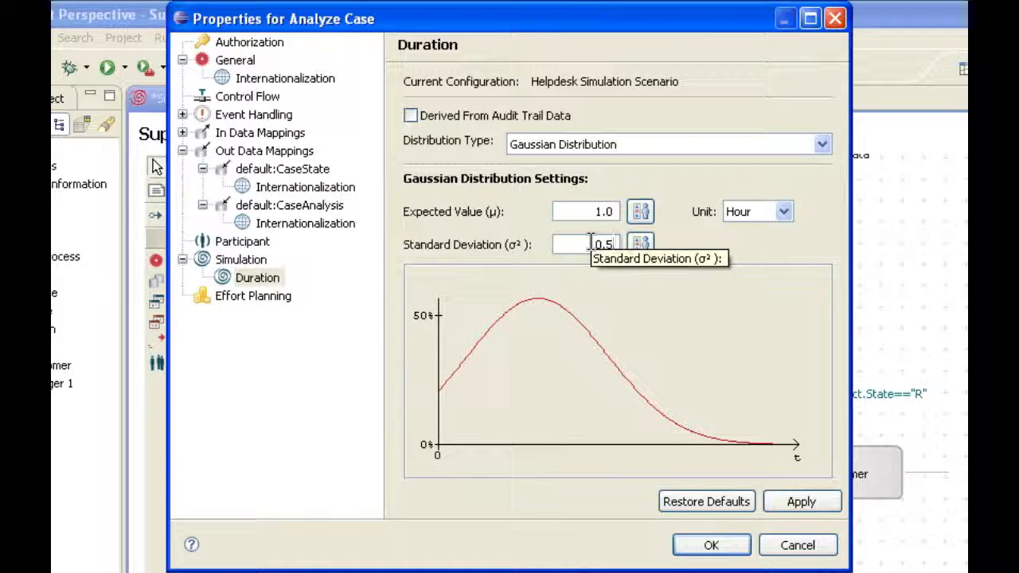
{"action": "left_click", "coordinate": [792, 507]}
{"action": "left_click", "coordinate": [728, 548]}
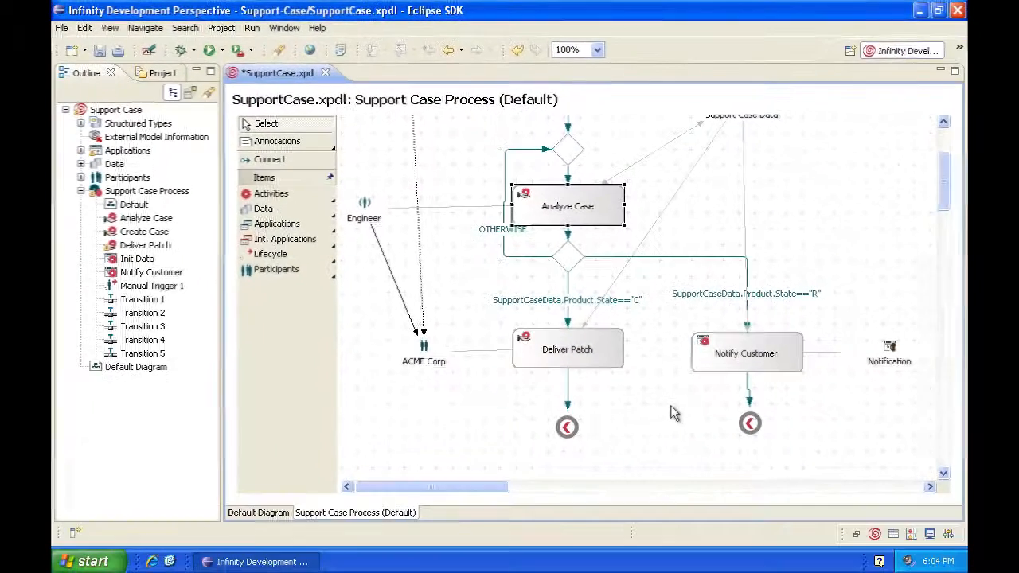
- Turn off unlimited availability in the Engineer participant's simulation settings and raise the available number of resources to about 2
{"action": "double_click", "coordinate": [364, 203]}
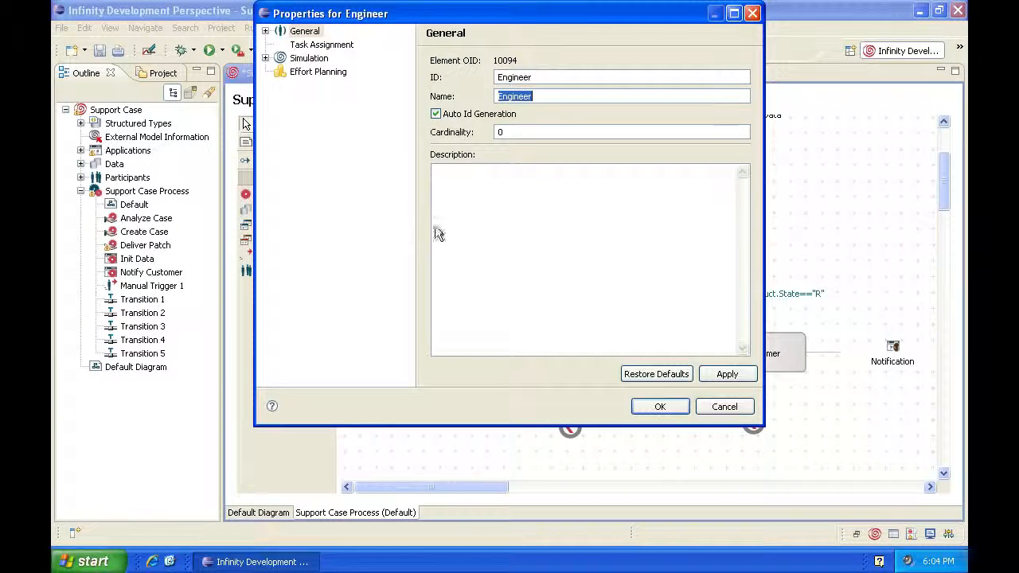
{"action": "left_click", "coordinate": [265, 58]}
{"action": "left_click", "coordinate": [304, 61]}
{"action": "left_click", "coordinate": [314, 71]}
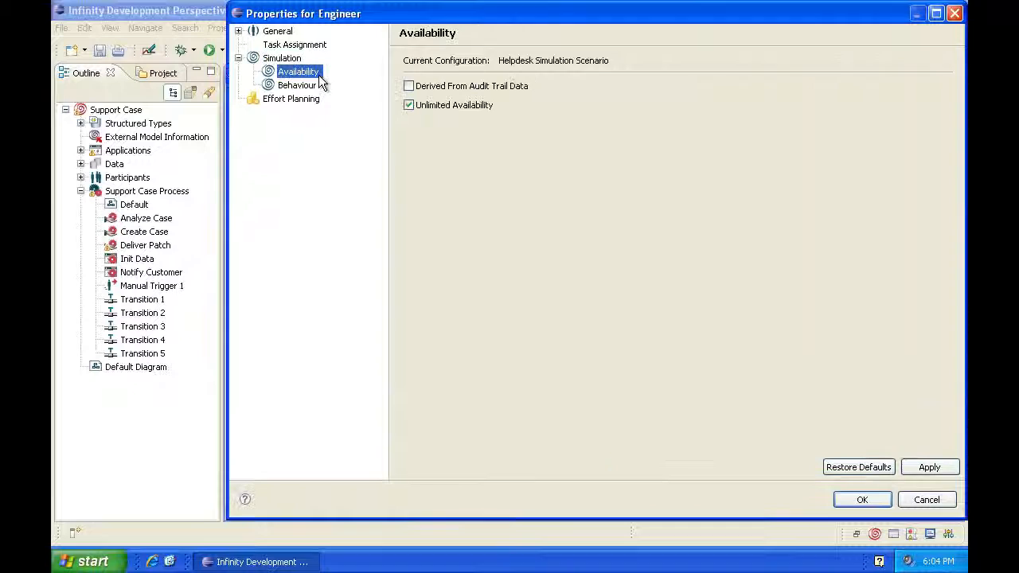
{"action": "left_click", "coordinate": [409, 105]}
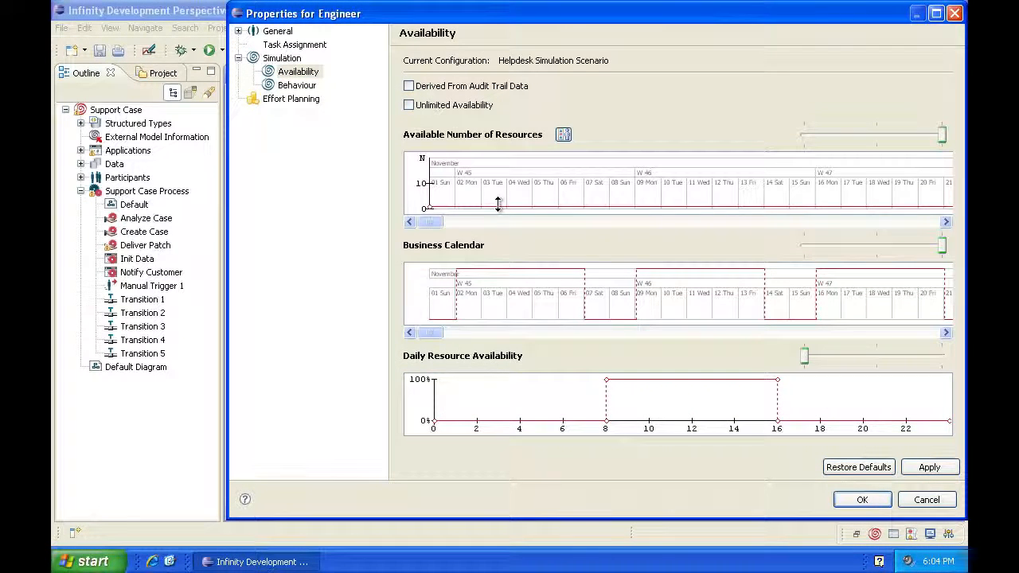
{"action": "left_click_drag", "start_coordinate": [498, 206], "coordinate": [499, 205]}
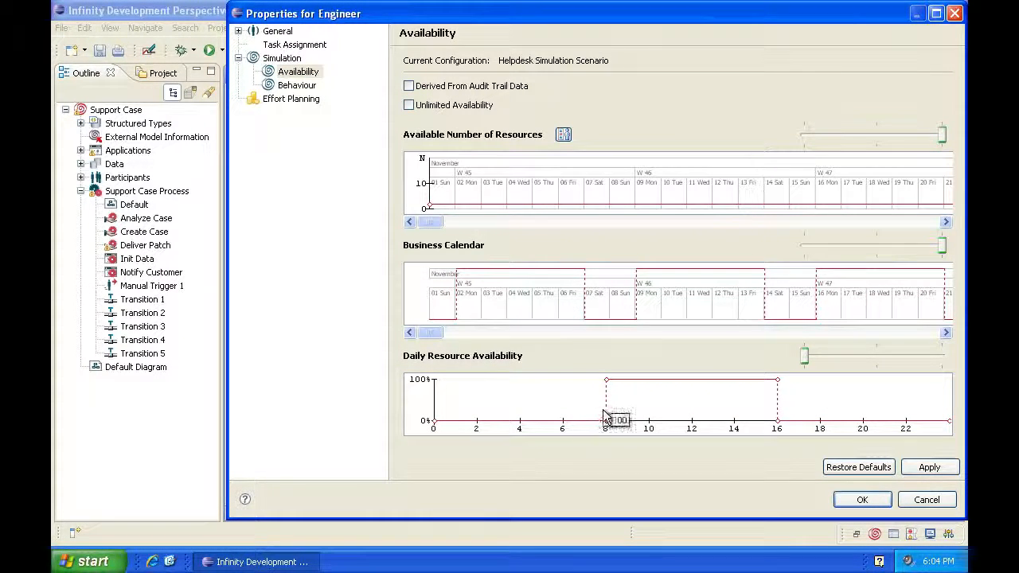
{"action": "left_click", "coordinate": [873, 500]}
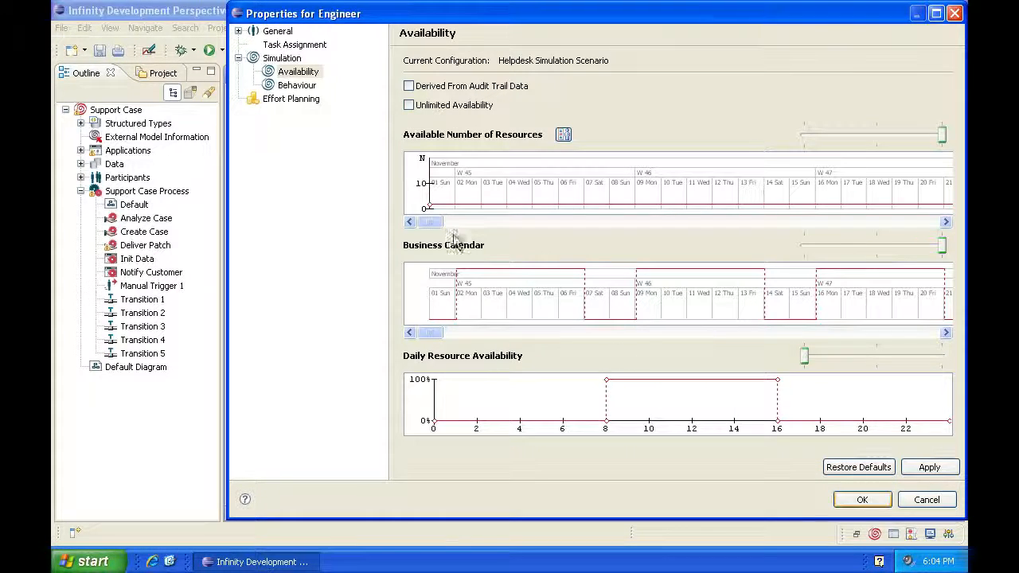
- Set the Engineer's efficiency rate to 40% in its simulation behaviour and save the participant properties
{"action": "left_click", "coordinate": [296, 86]}
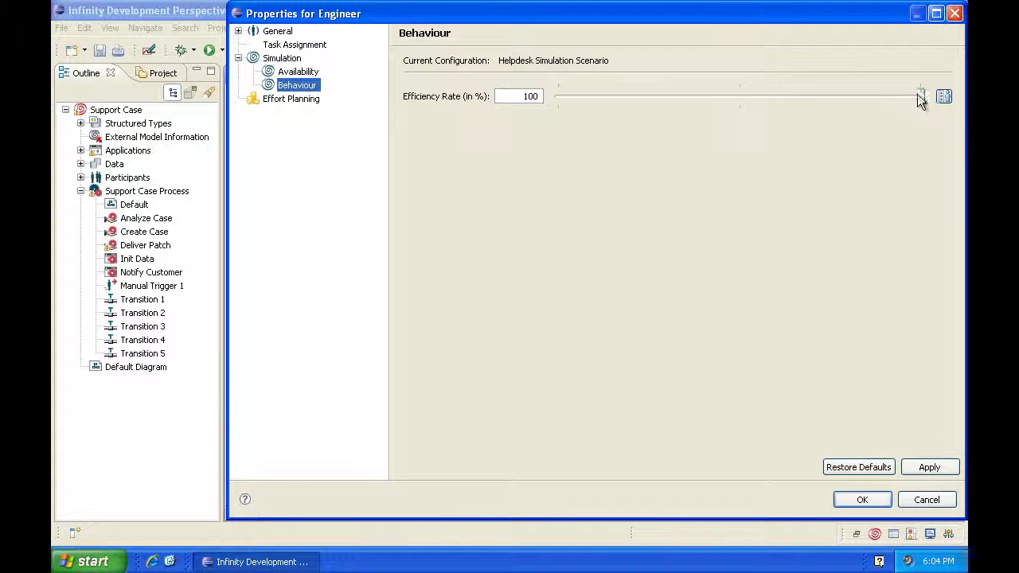
{"action": "left_click_drag", "start_coordinate": [920, 96], "coordinate": [836, 99]}
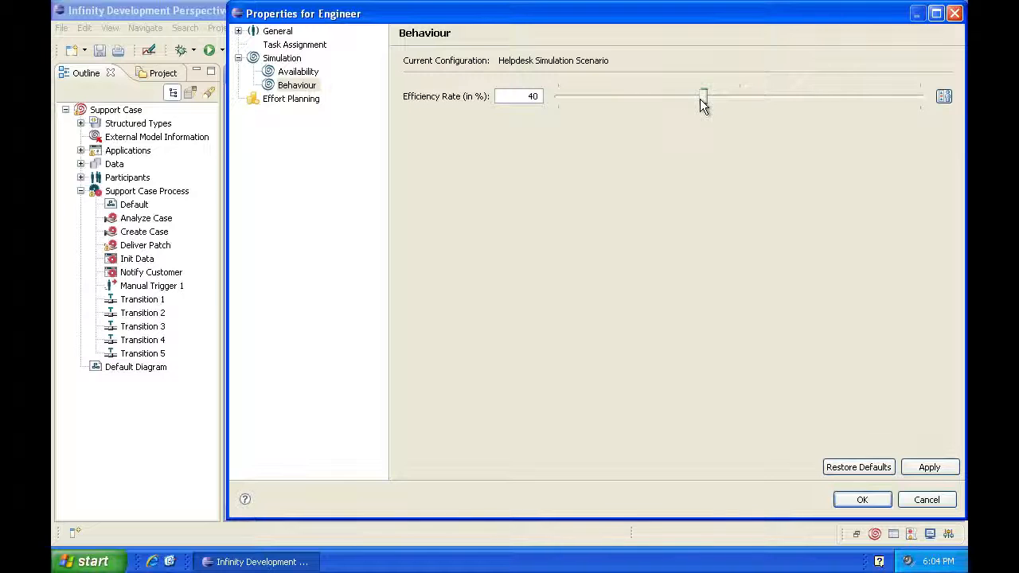
{"action": "left_click", "coordinate": [926, 470]}
{"action": "left_click", "coordinate": [862, 499]}
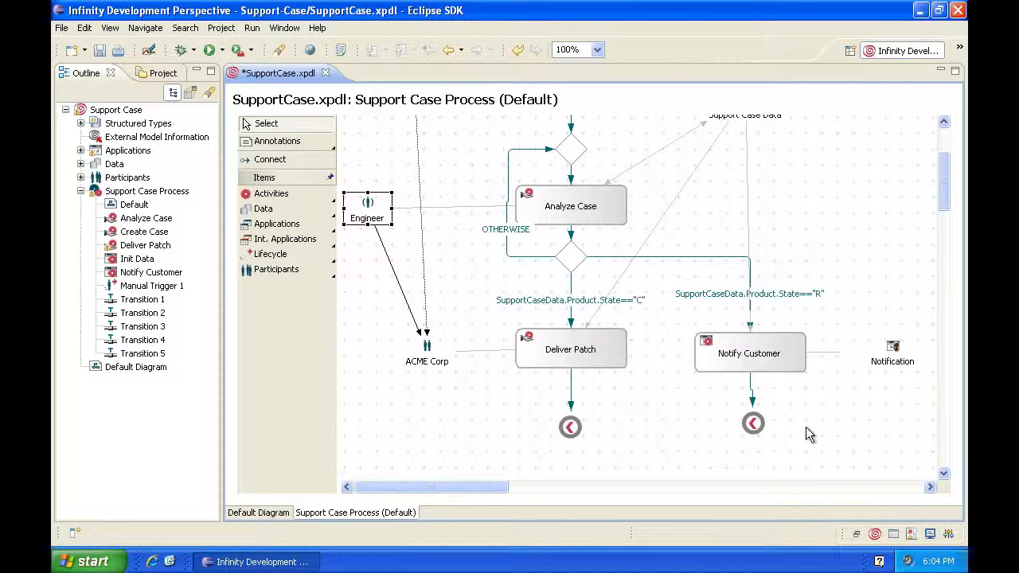
- Choose a uniform distribution with Second as the unit for the Deliver Patch activity's simulation duration
{"action": "left_click", "coordinate": [523, 362]}
{"action": "double_click", "coordinate": [523, 362]}
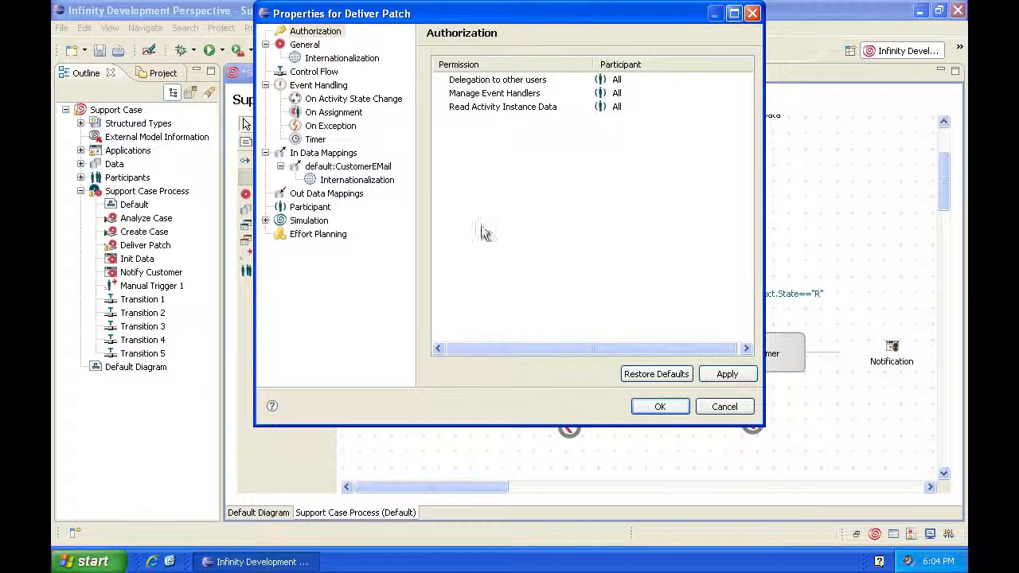
{"action": "left_click", "coordinate": [309, 209]}
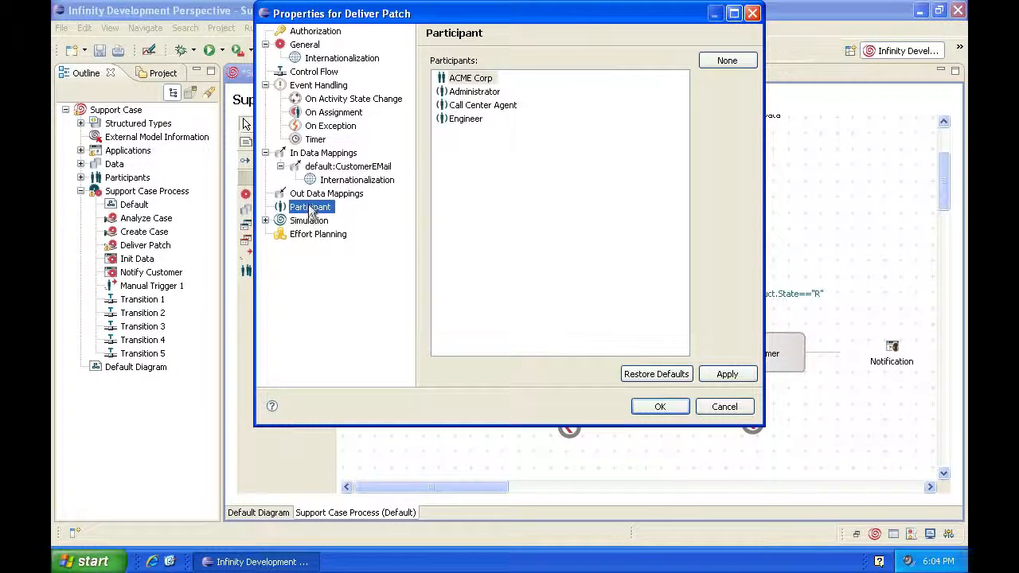
{"action": "left_click", "coordinate": [305, 227]}
{"action": "left_click", "coordinate": [266, 220]}
{"action": "left_click", "coordinate": [321, 234]}
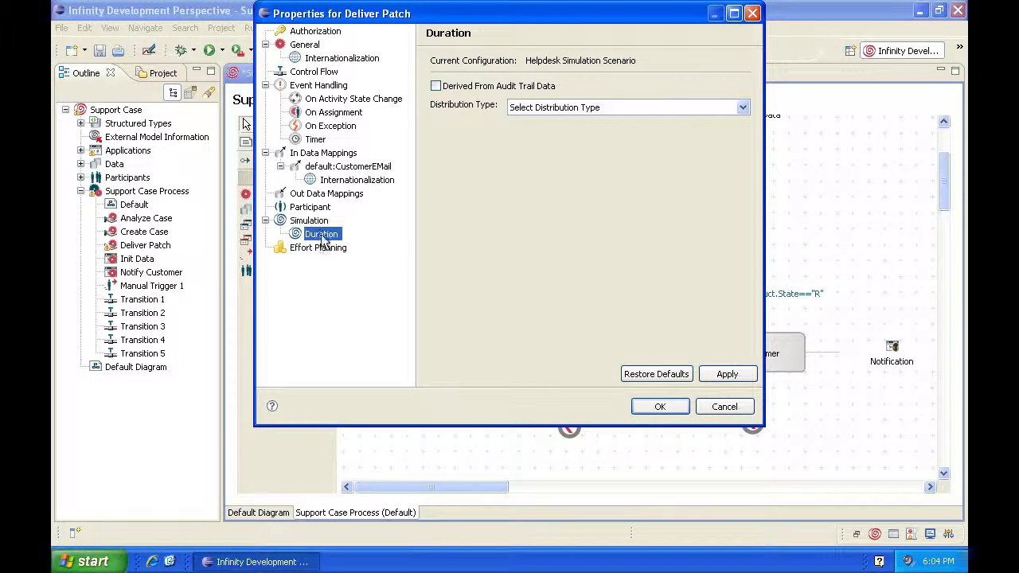
{"action": "left_click", "coordinate": [561, 109]}
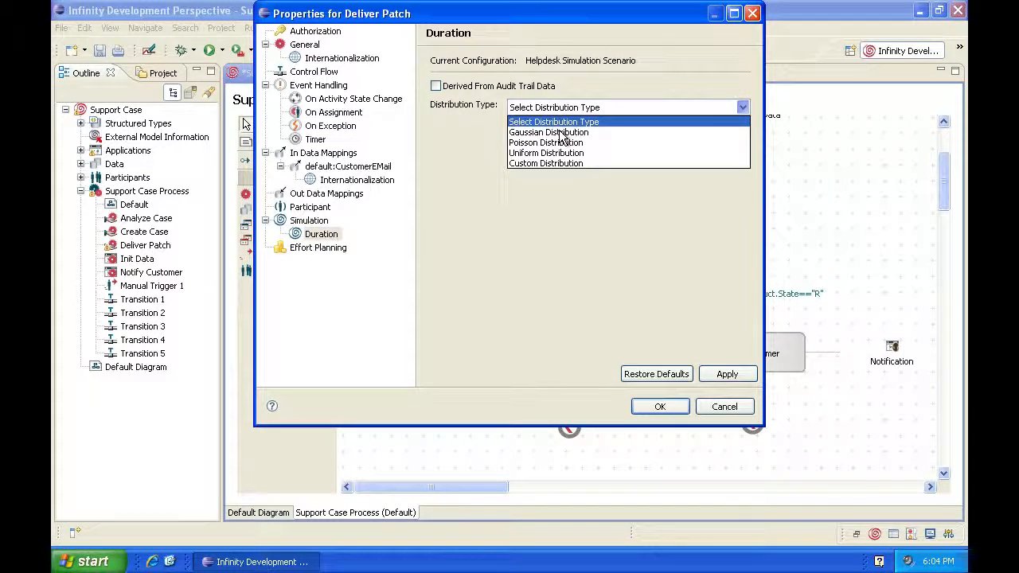
{"action": "left_click", "coordinate": [558, 154]}
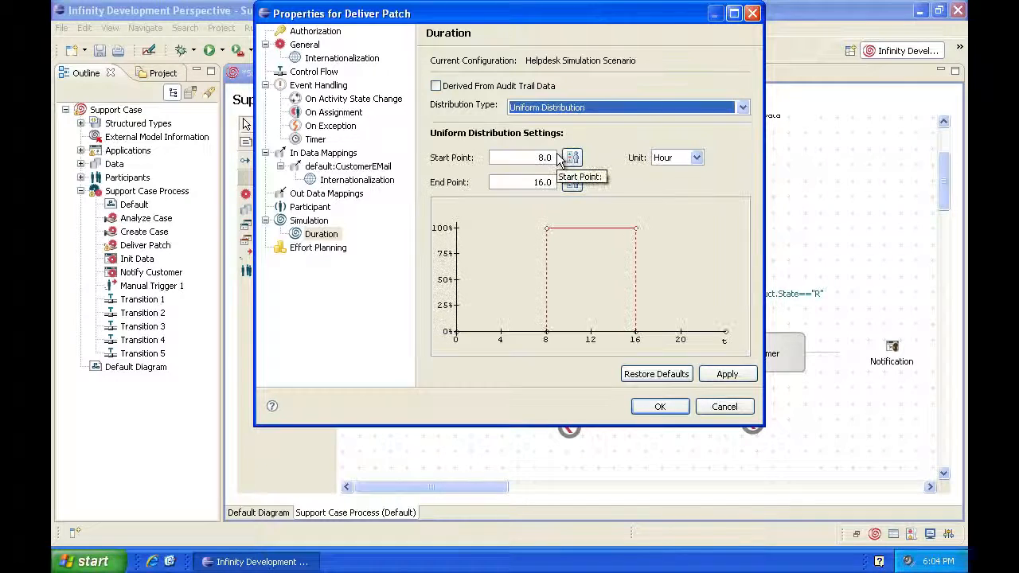
{"action": "left_click", "coordinate": [697, 159]}
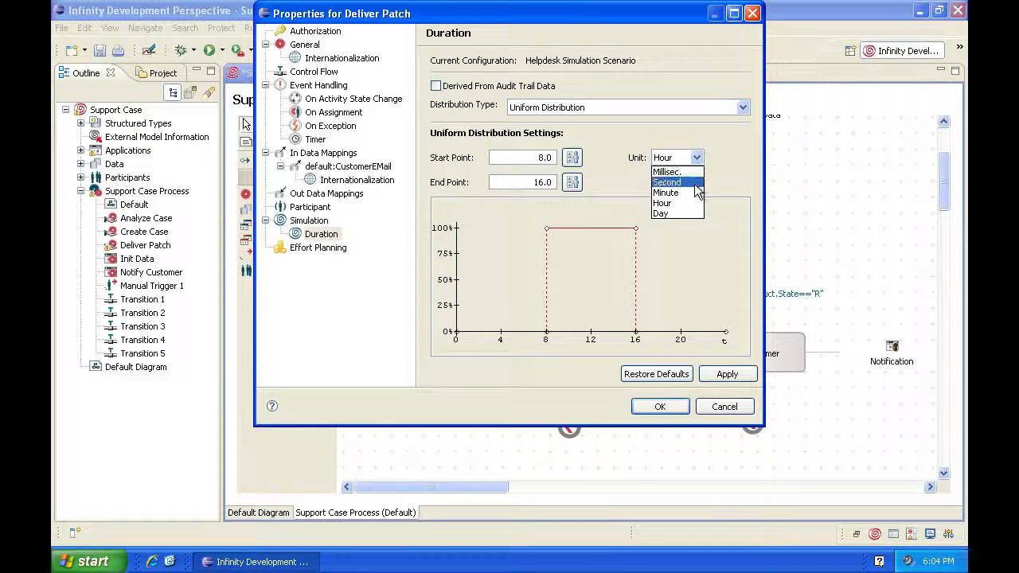
{"action": "left_click", "coordinate": [685, 182]}
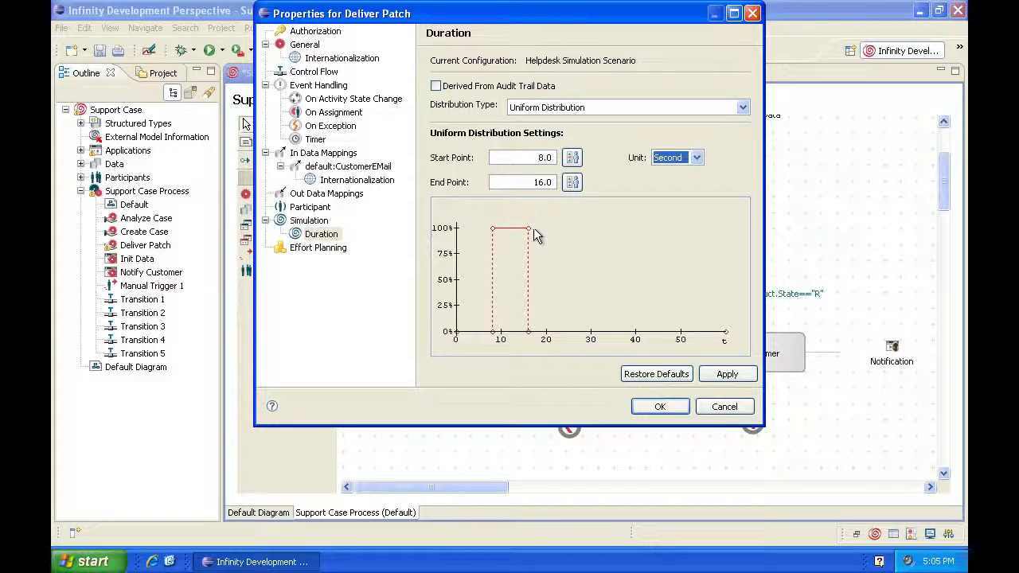
- Set the Deliver Patch duration's start point to 30 and end point to 90 seconds, and save the activity properties
{"action": "left_click", "coordinate": [539, 155]}
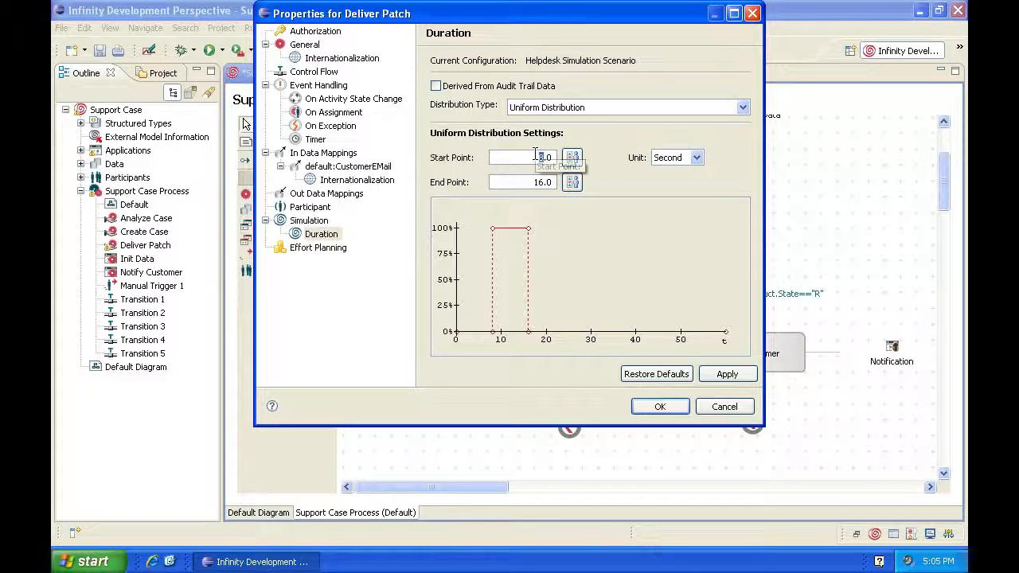
{"action": "type", "text": "30"}
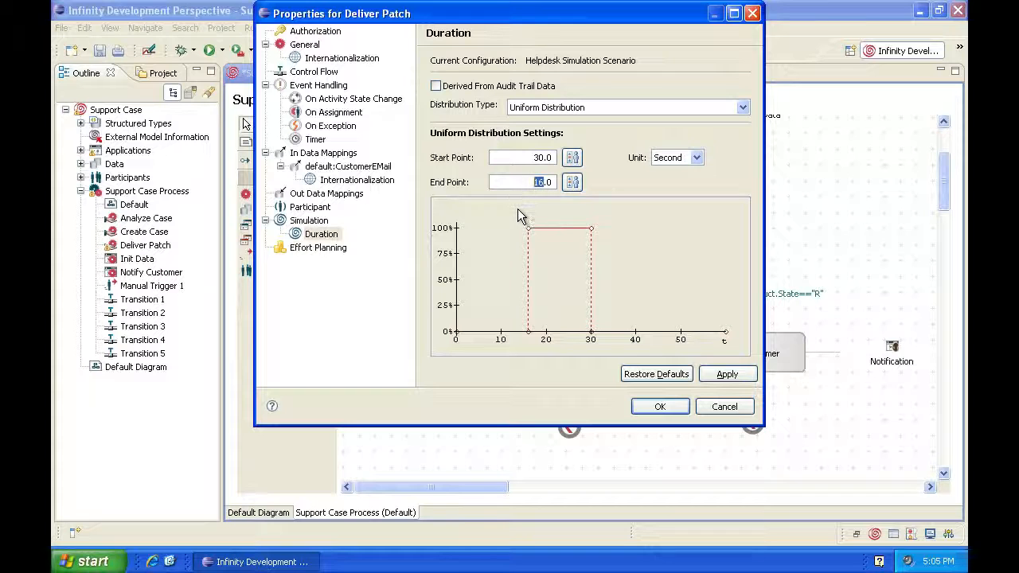
{"action": "type", "text": "90"}
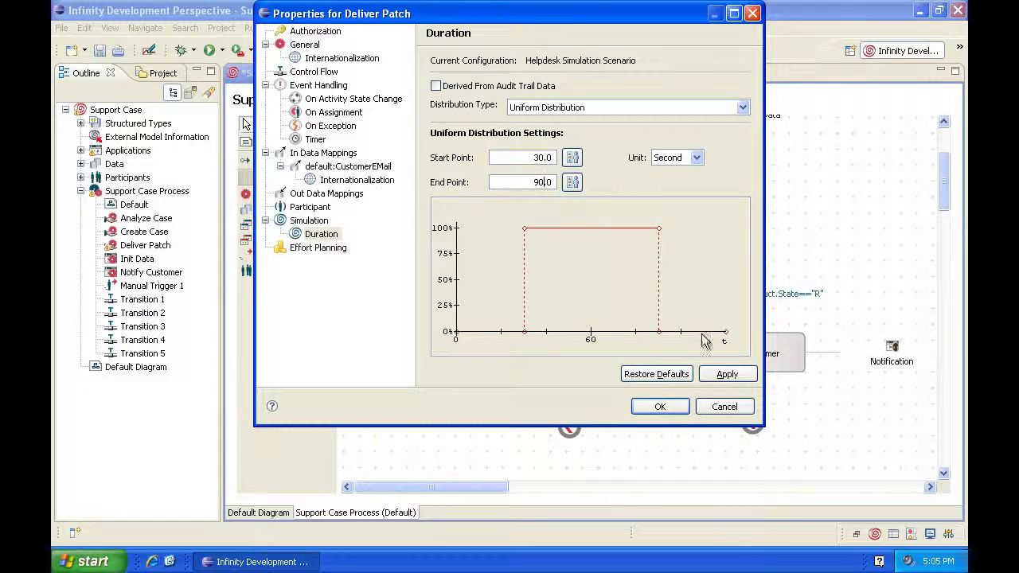
{"action": "left_click", "coordinate": [744, 374]}
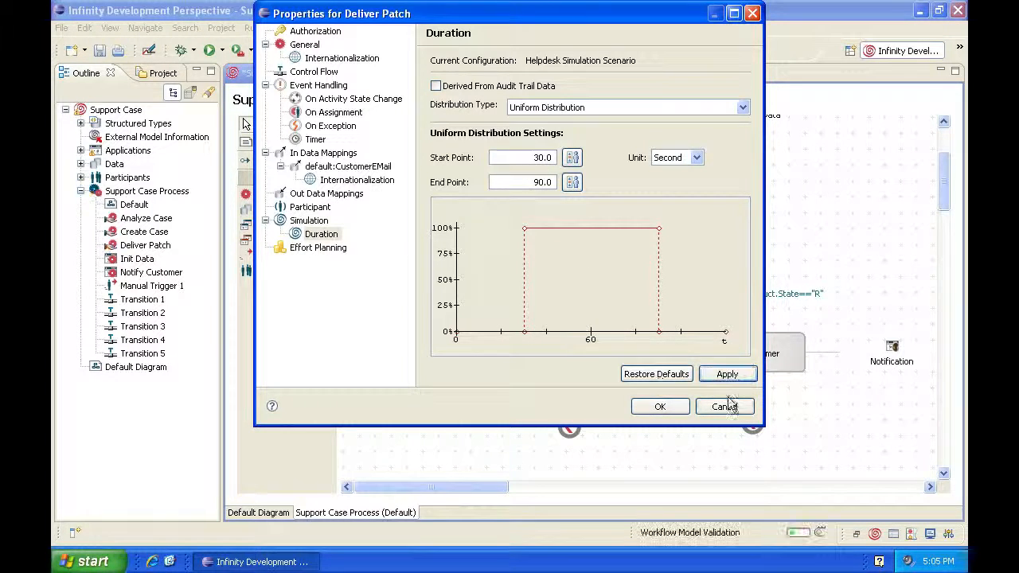
{"action": "left_click", "coordinate": [665, 408]}
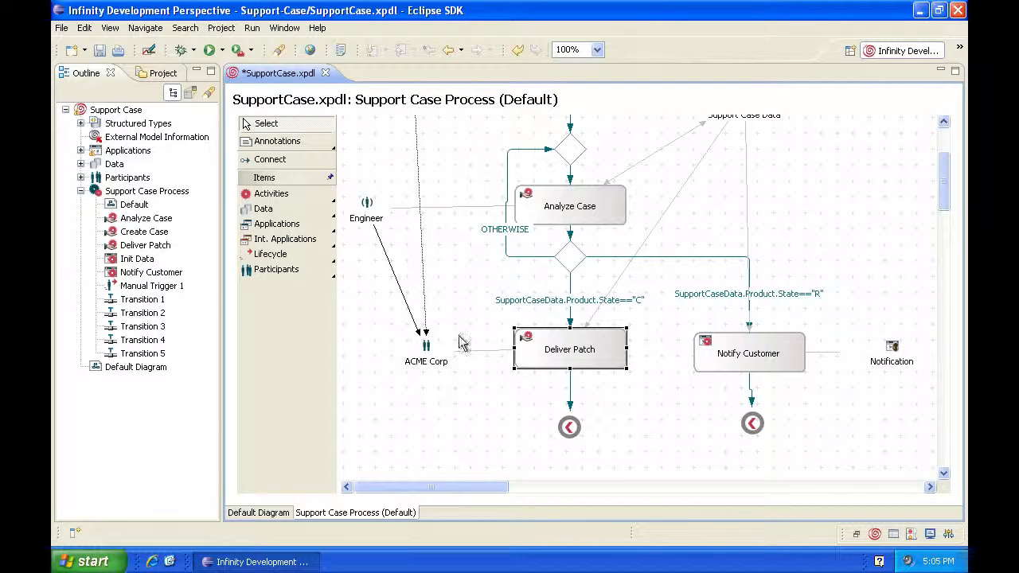
- Turn off unlimited availability in the ACME Corp participant's simulation settings and raise the available number of resources to about 6
{"action": "double_click", "coordinate": [426, 345]}
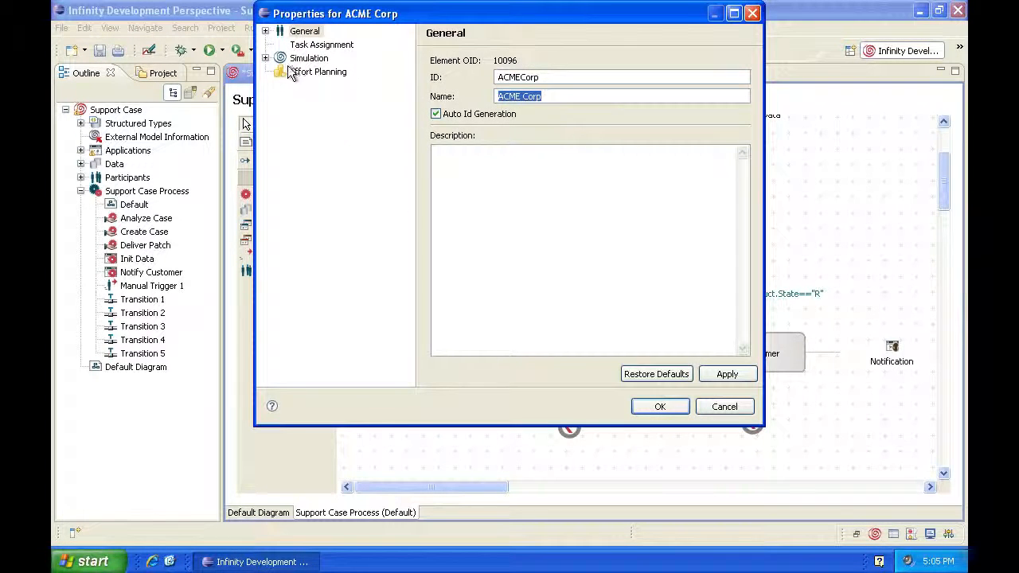
{"action": "left_click", "coordinate": [265, 59]}
{"action": "left_click", "coordinate": [322, 72]}
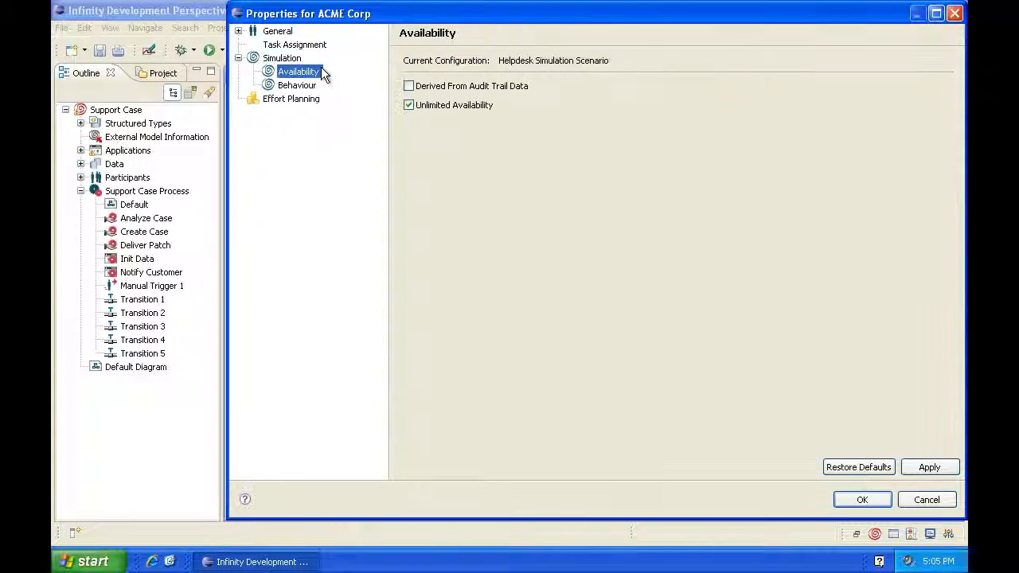
{"action": "left_click", "coordinate": [409, 106]}
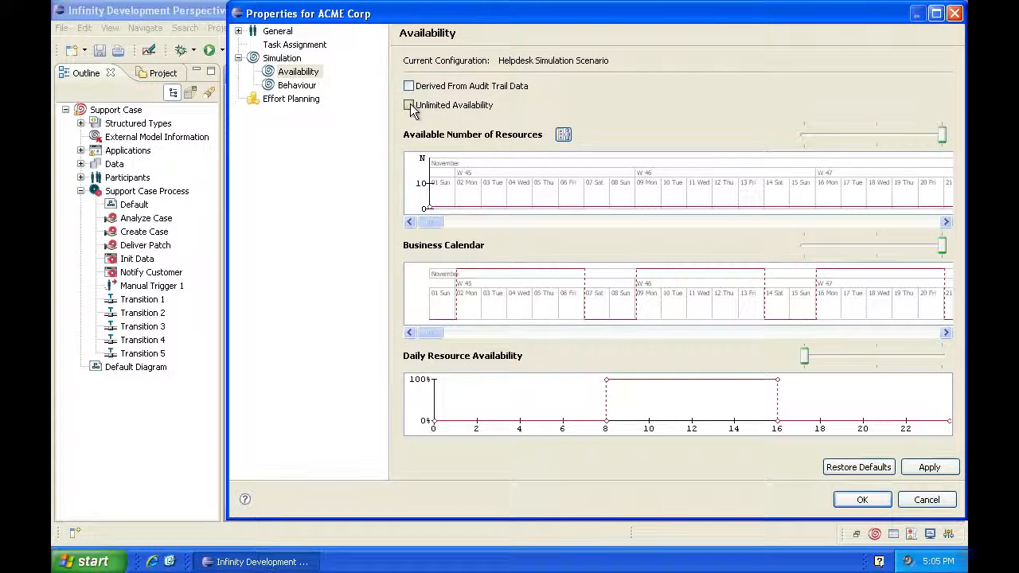
{"action": "left_click_drag", "start_coordinate": [492, 207], "coordinate": [492, 194]}
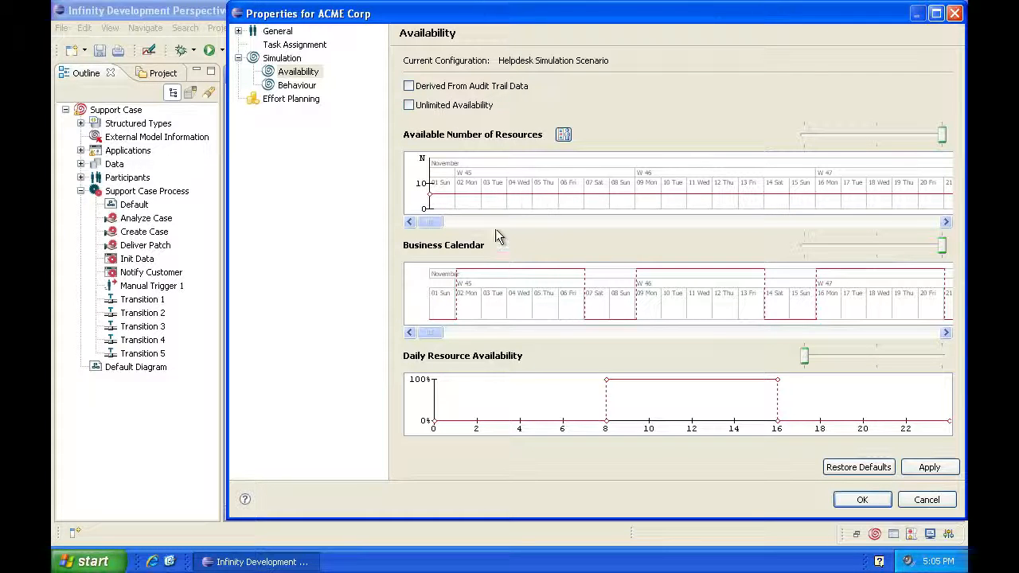
- Extend ACME Corp's daily resource availability to 7–17 hours, with the first and last hour lowered to about 60%
{"action": "left_click_drag", "start_coordinate": [610, 406], "coordinate": [585, 402]}
{"action": "left_click_drag", "start_coordinate": [778, 406], "coordinate": [799, 404]}
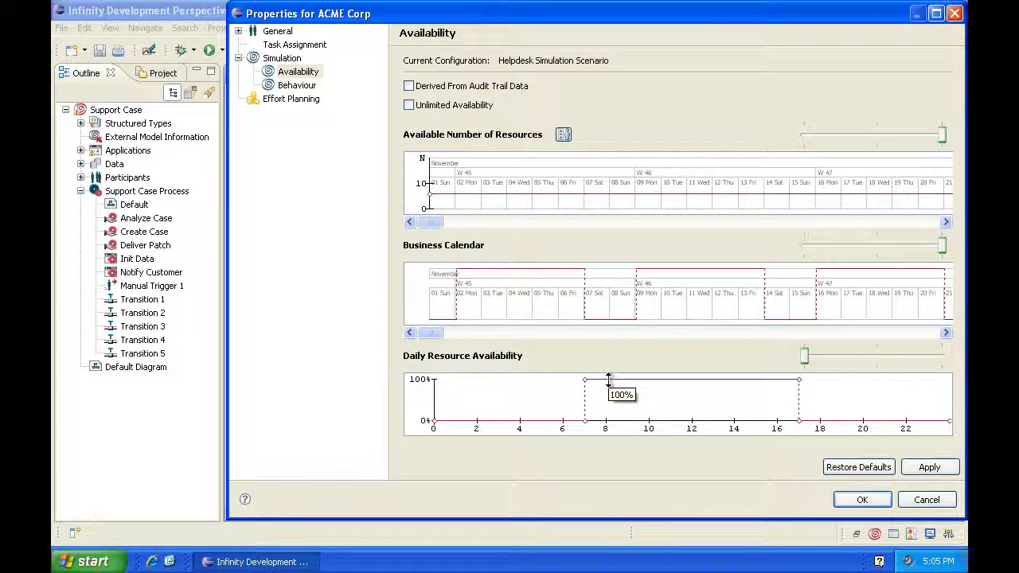
{"action": "left_click_drag", "start_coordinate": [593, 380], "coordinate": [595, 396]}
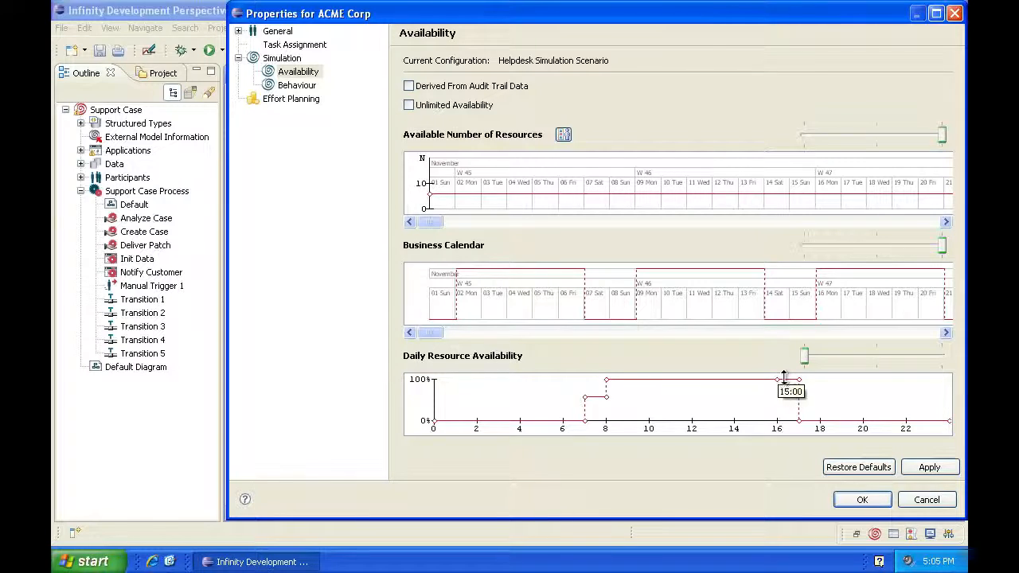
{"action": "left_click_drag", "start_coordinate": [777, 381], "coordinate": [783, 397]}
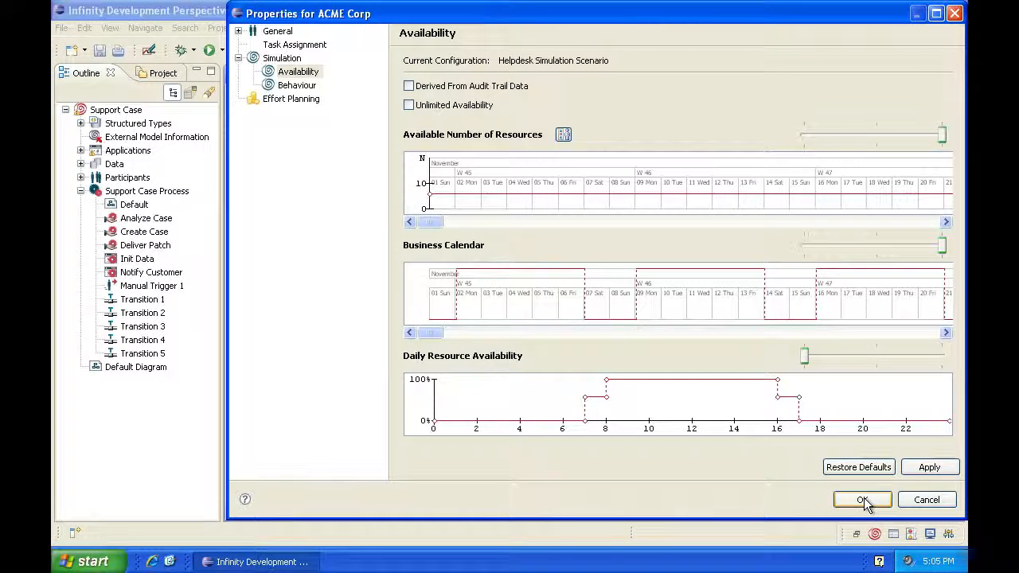
- Set ACME Corp's efficiency rate to 50% in its simulation behaviour and save the participant properties
{"action": "left_click", "coordinate": [306, 85]}
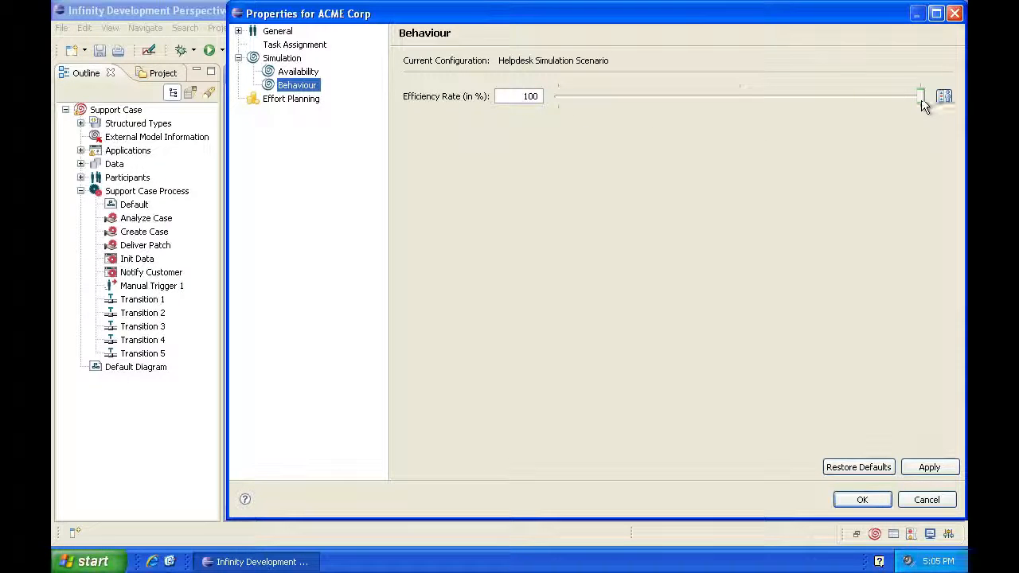
{"action": "left_click_drag", "start_coordinate": [921, 98], "coordinate": [739, 105]}
{"action": "left_click", "coordinate": [928, 468]}
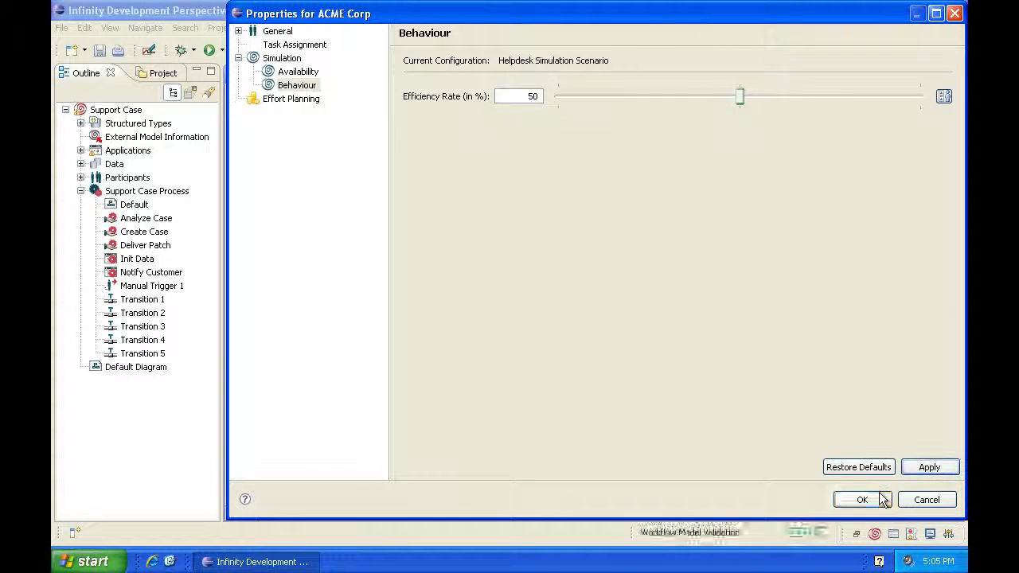
{"action": "left_click", "coordinate": [861, 499]}
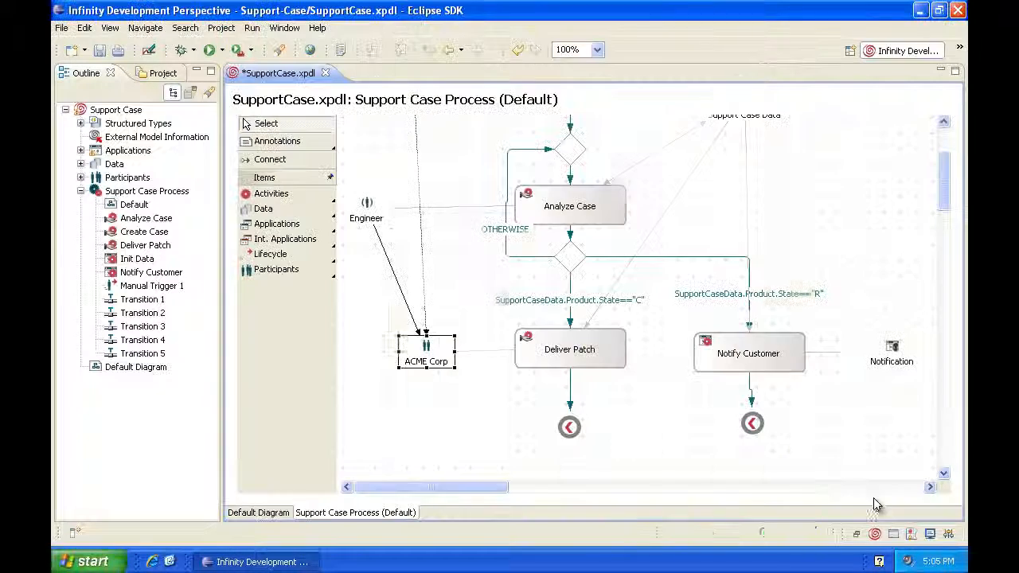
{"action": "left_click", "coordinate": [828, 461]}
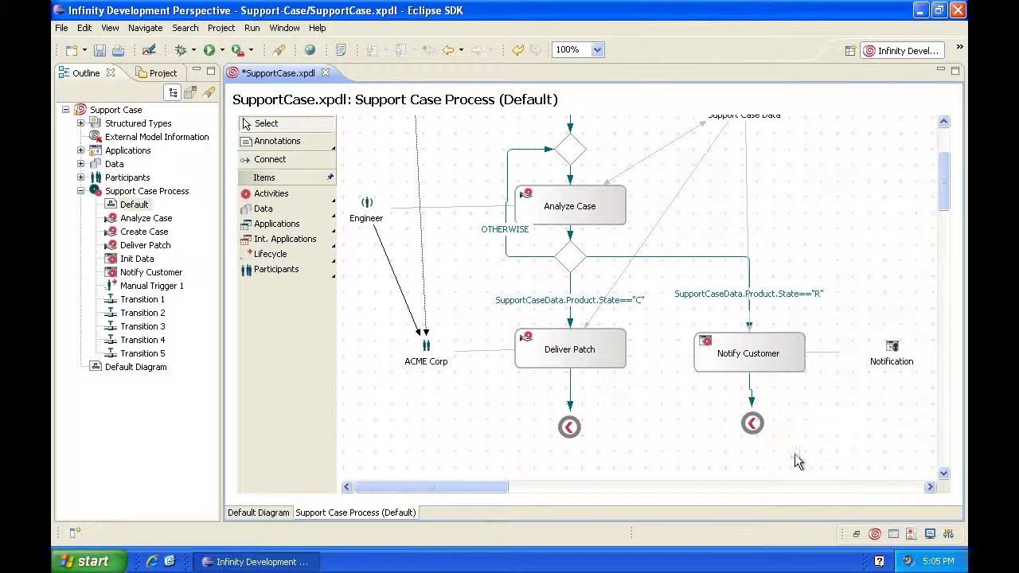
- Check the simulation settings of the Notify Customer activity and close its properties
{"action": "double_click", "coordinate": [793, 358]}
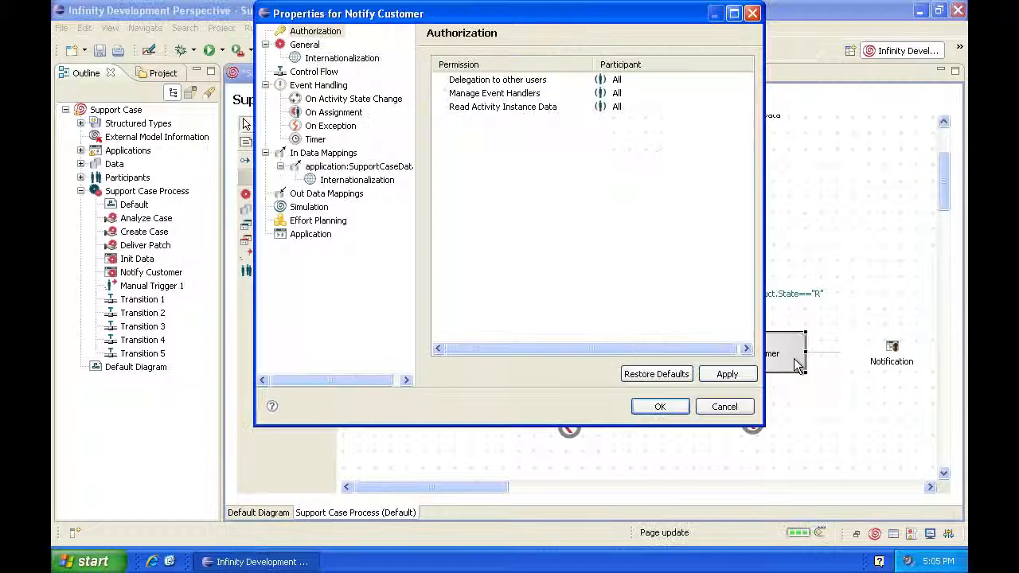
{"action": "left_click", "coordinate": [308, 208]}
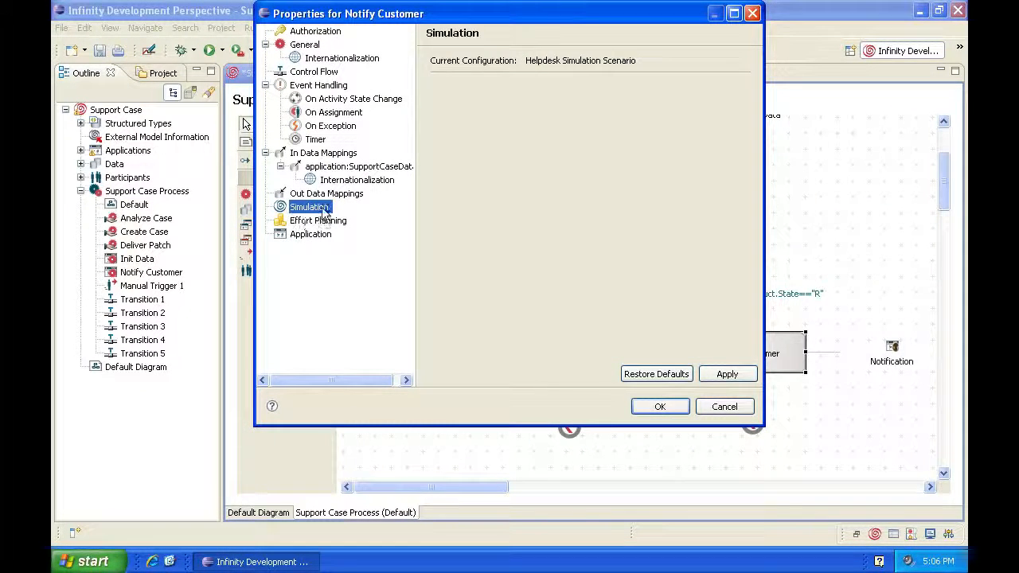
{"action": "left_click", "coordinate": [668, 408]}
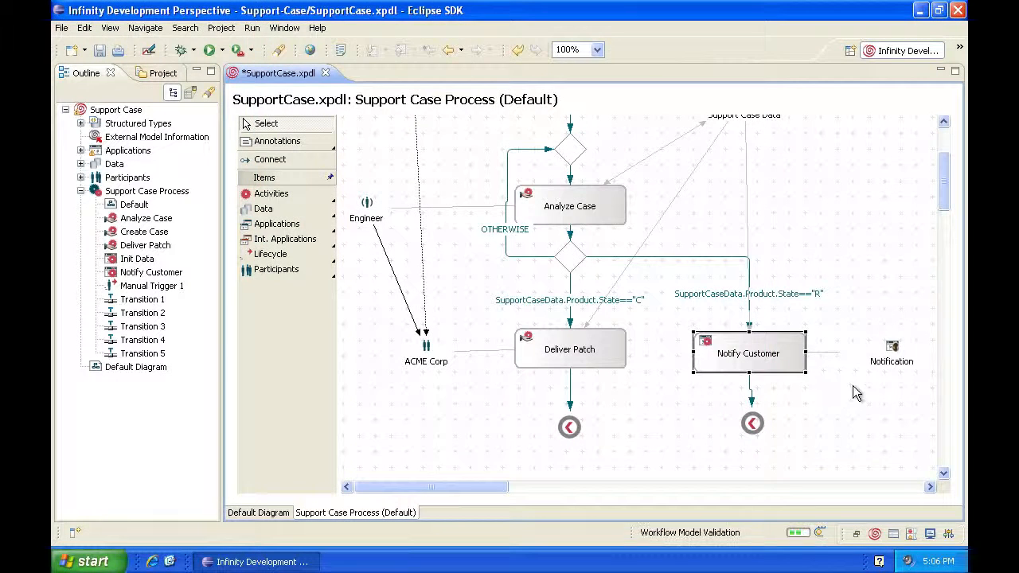
- Check the Notification application's simulation availability and choose a uniform distribution with Second as the unit for its duration
{"action": "double_click", "coordinate": [893, 350]}
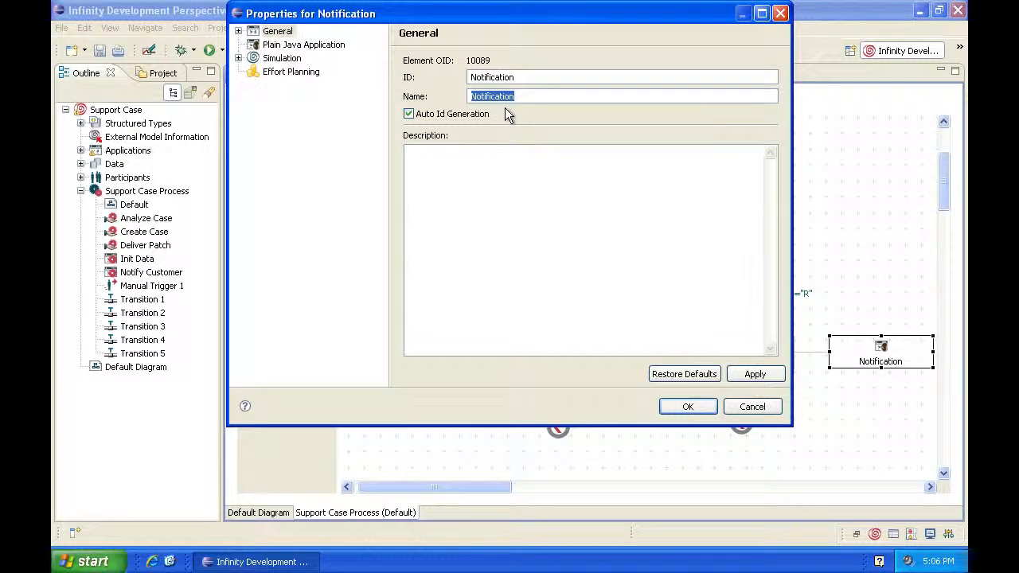
{"action": "left_click", "coordinate": [238, 58]}
{"action": "left_click", "coordinate": [298, 72]}
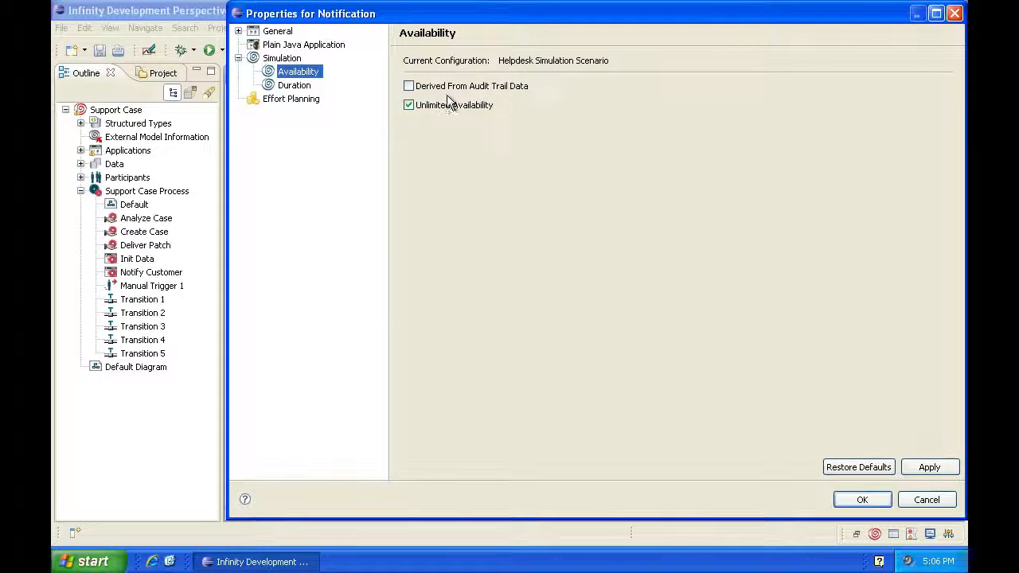
{"action": "left_click", "coordinate": [294, 86]}
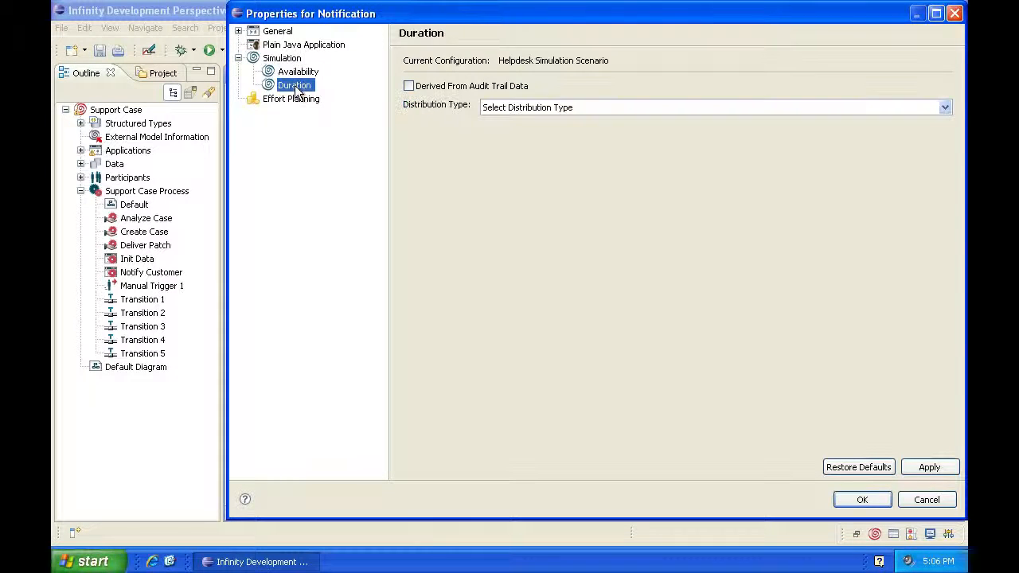
{"action": "left_click", "coordinate": [509, 108]}
{"action": "left_click", "coordinate": [521, 153]}
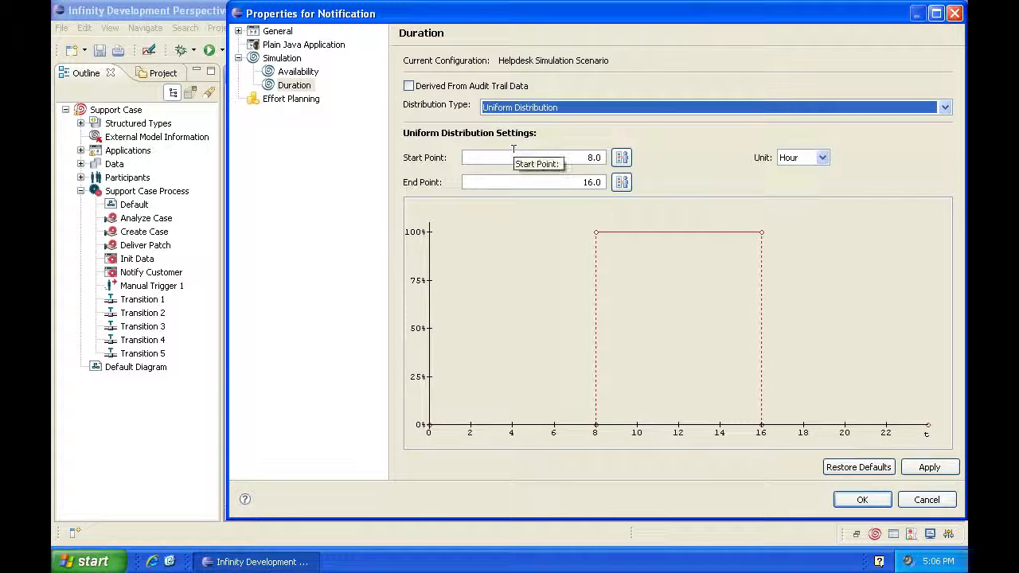
{"action": "left_click", "coordinate": [822, 158]}
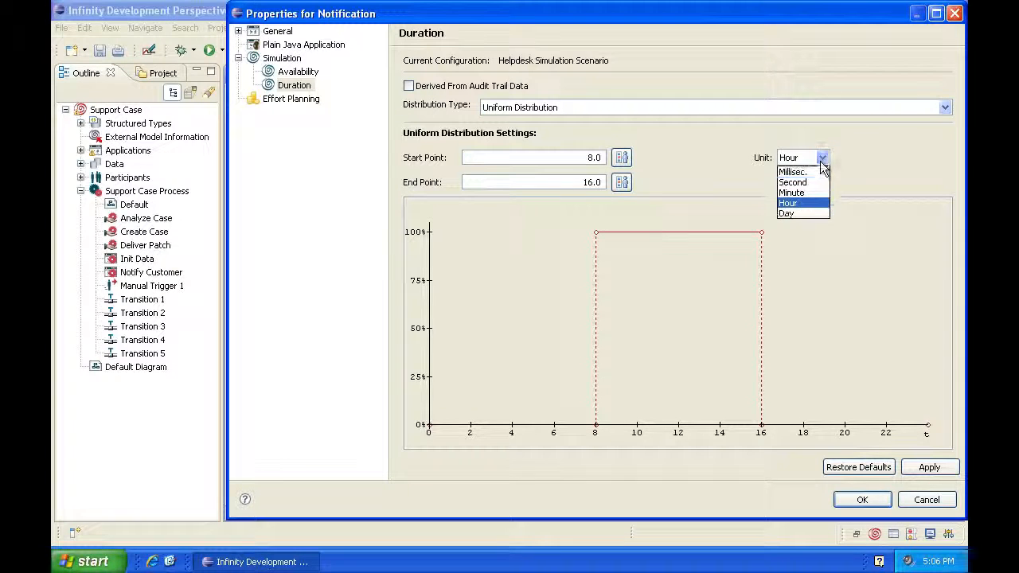
{"action": "left_click", "coordinate": [810, 188]}
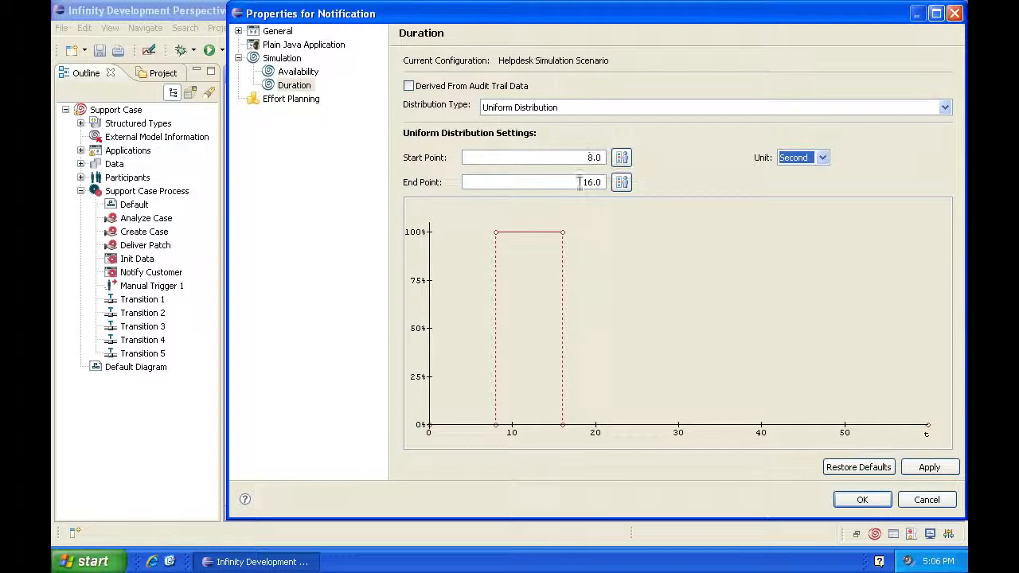
- Set the Notification duration's start point to 5 and end point to 10 seconds, and save the application properties
{"action": "left_click", "coordinate": [585, 156]}
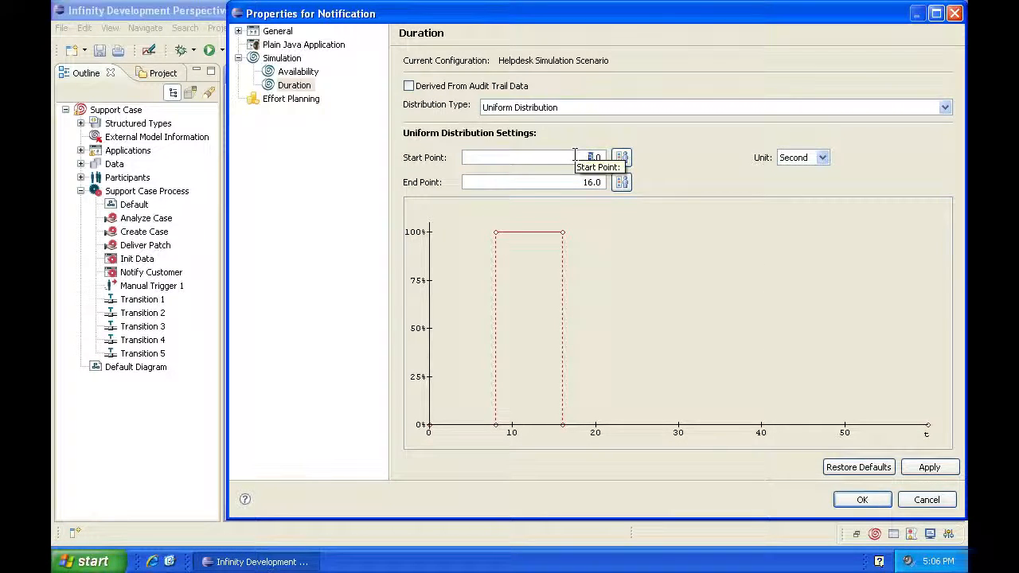
{"action": "type", "text": "5"}
{"action": "key", "text": "Tab"}
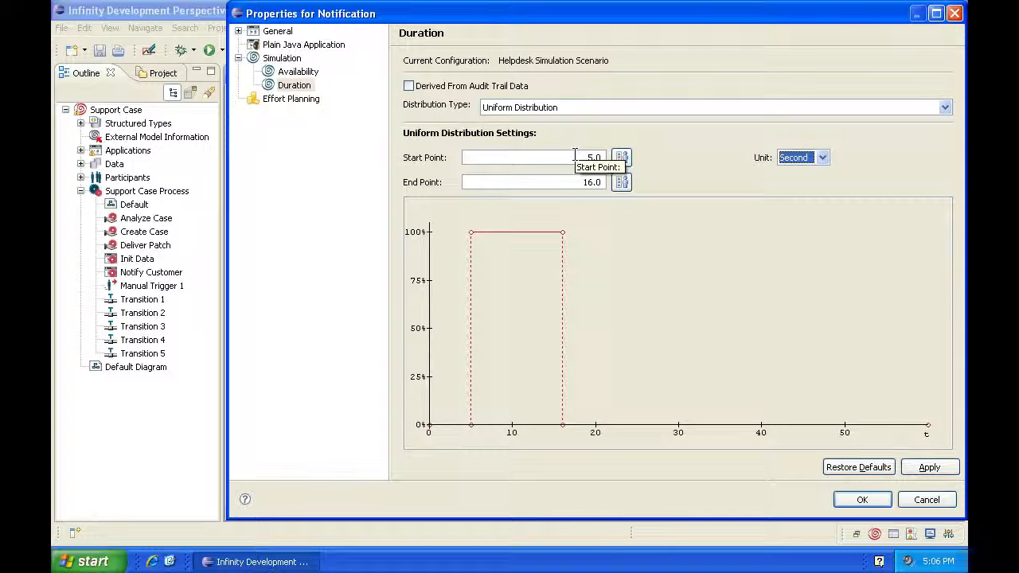
{"action": "left_click", "coordinate": [587, 182]}
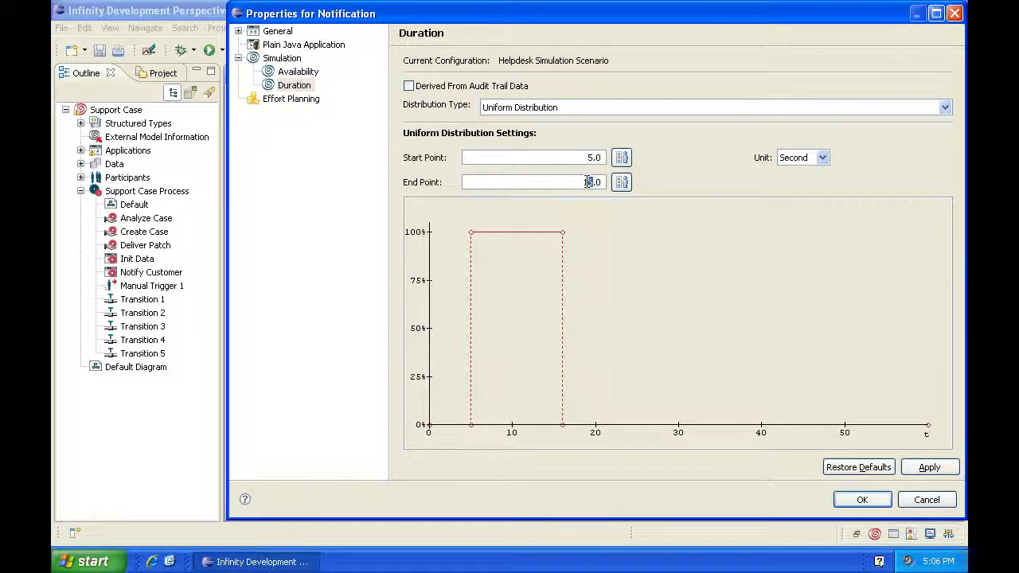
{"action": "type", "text": "0"}
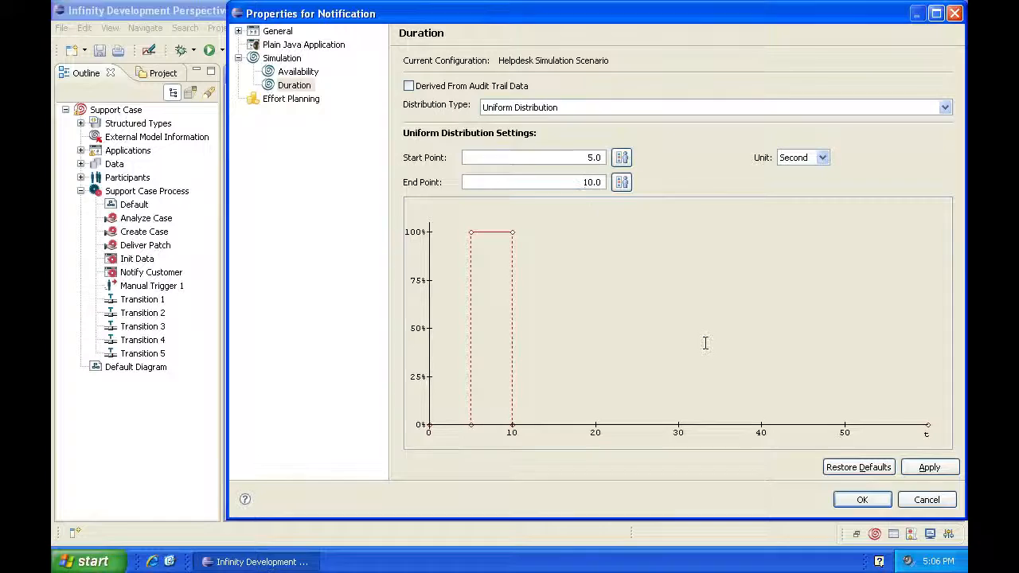
{"action": "left_click", "coordinate": [925, 468]}
{"action": "left_click", "coordinate": [864, 500]}
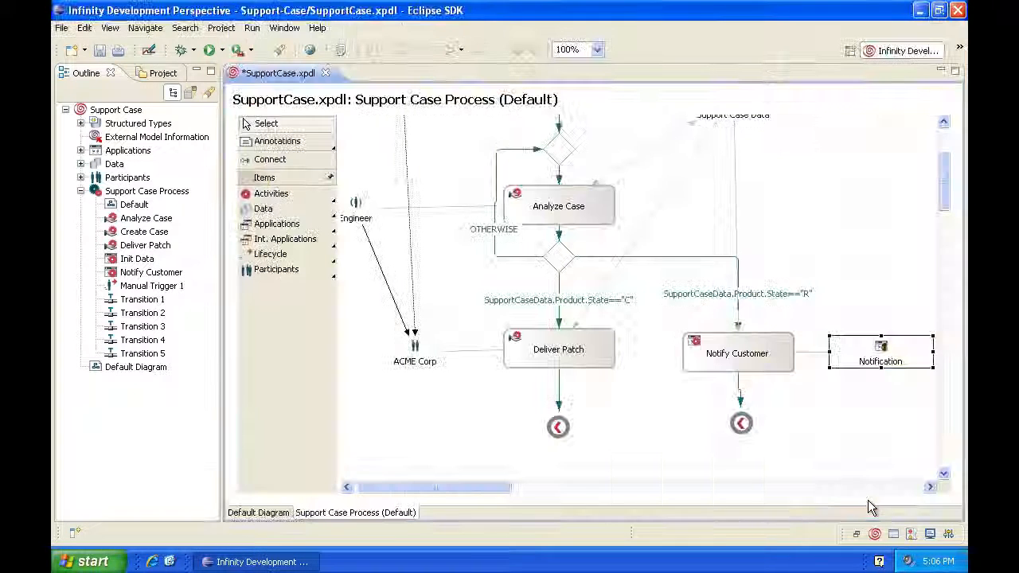
{"action": "left_click", "coordinate": [822, 425]}
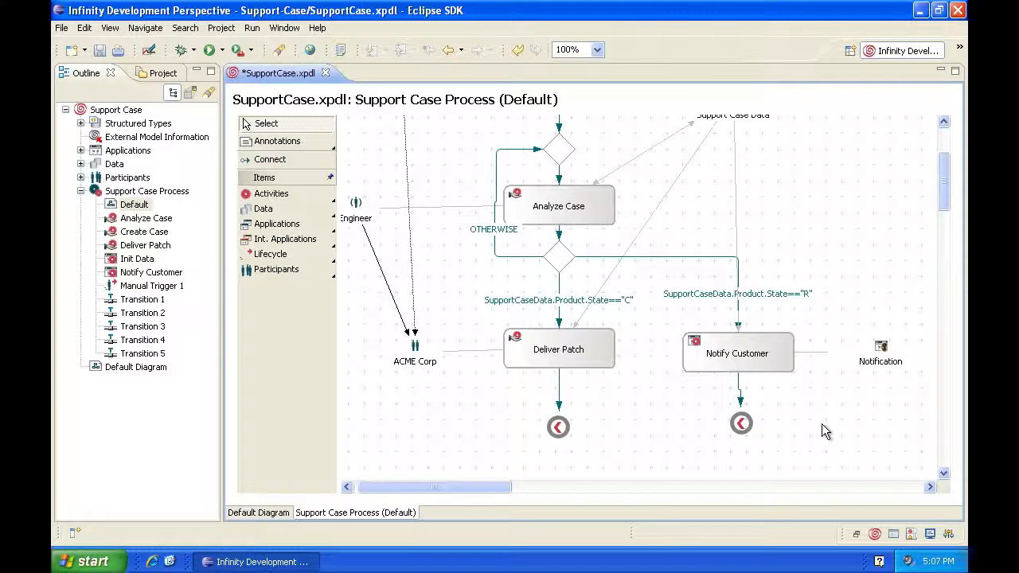
- Select the decision gateway that follows the Analyze Case activity in the diagram
{"action": "left_click", "coordinate": [575, 210]}
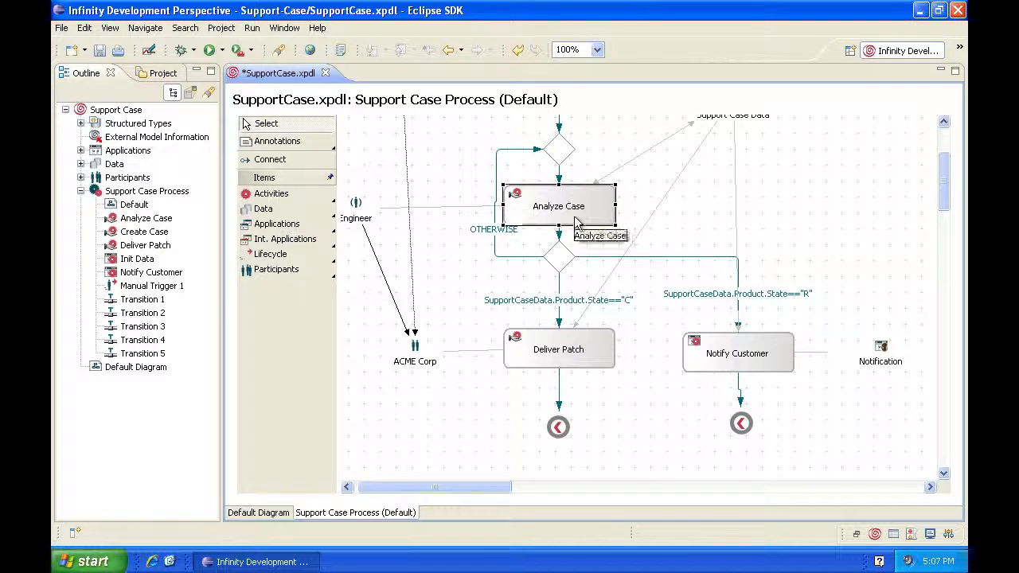
{"action": "left_click", "coordinate": [560, 256]}
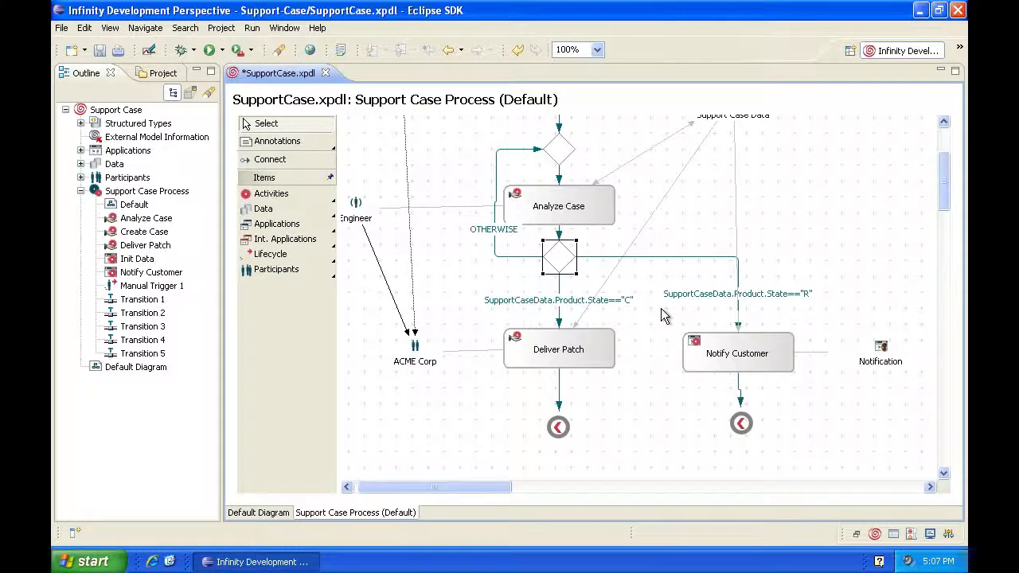